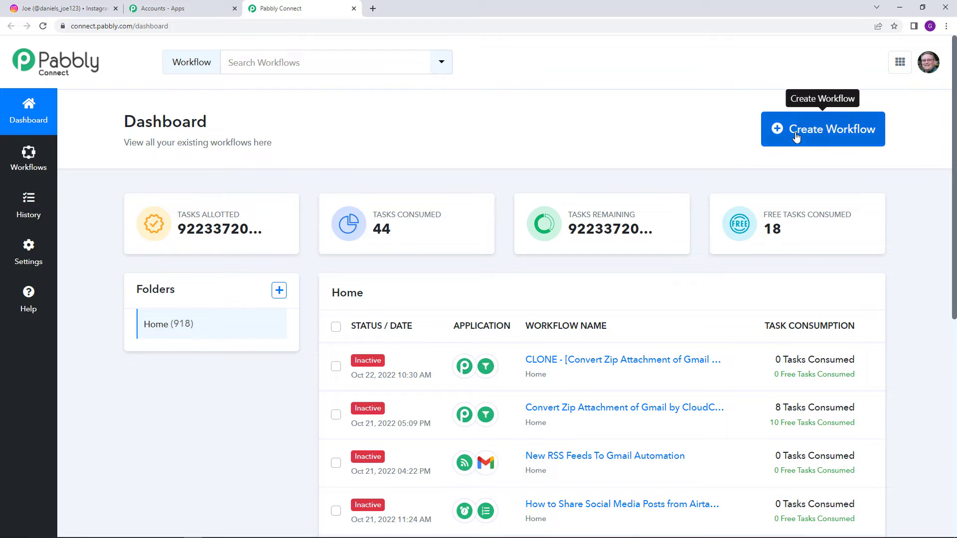
- Create a new workflow named "Share Social Media Posts from Airtable Automation"
left_click(787, 129)
right_click(363, 293)
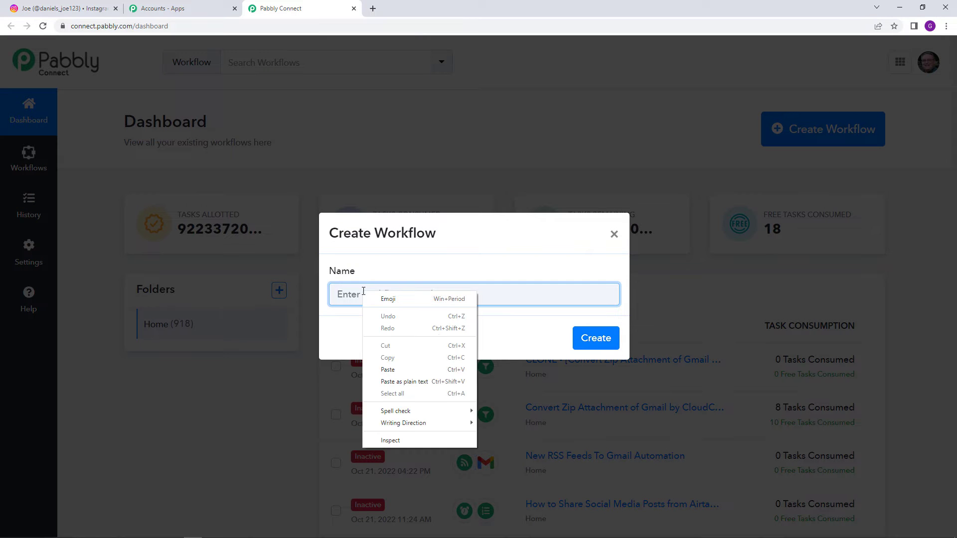
left_click(428, 368)
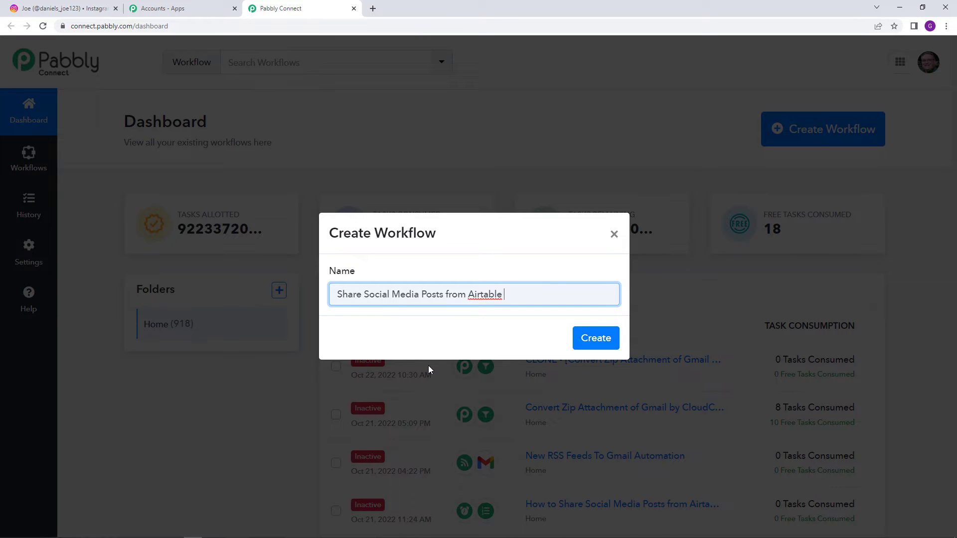
type("Automationm")
key("BackSpace")
left_click(597, 339)
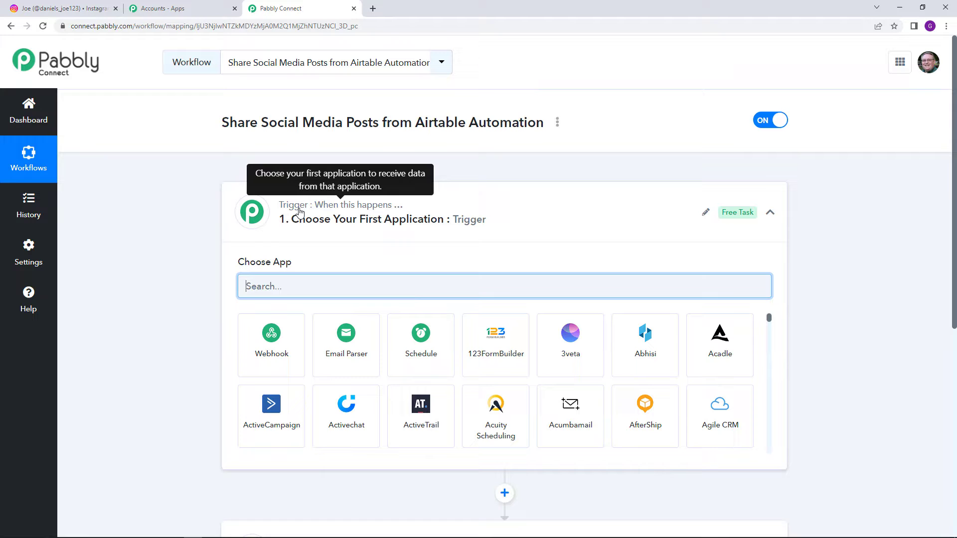
- Choose Schedule by Pabbly as the trigger application of the workflow
scroll(300, 299, "down", 3)
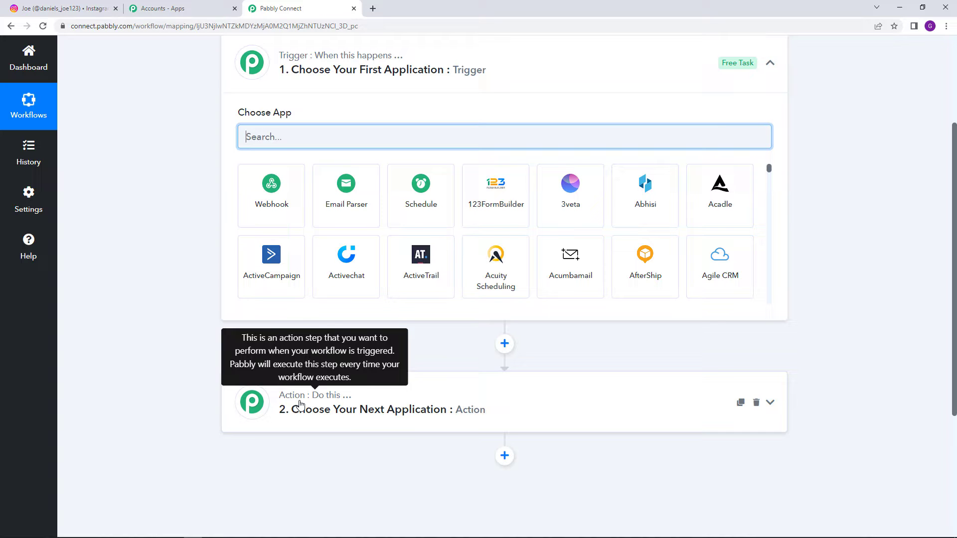
scroll(301, 405, "up", 3)
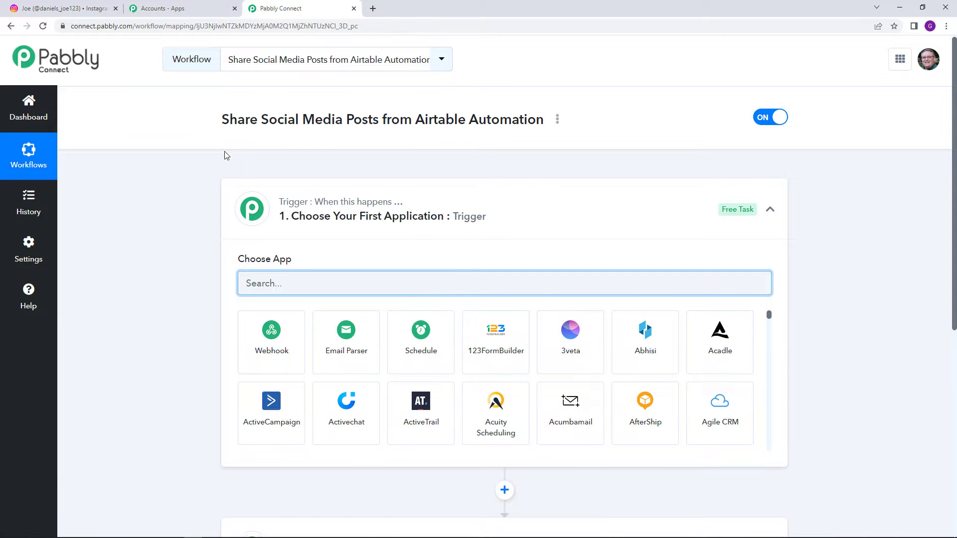
scroll(224, 154, "down", 2)
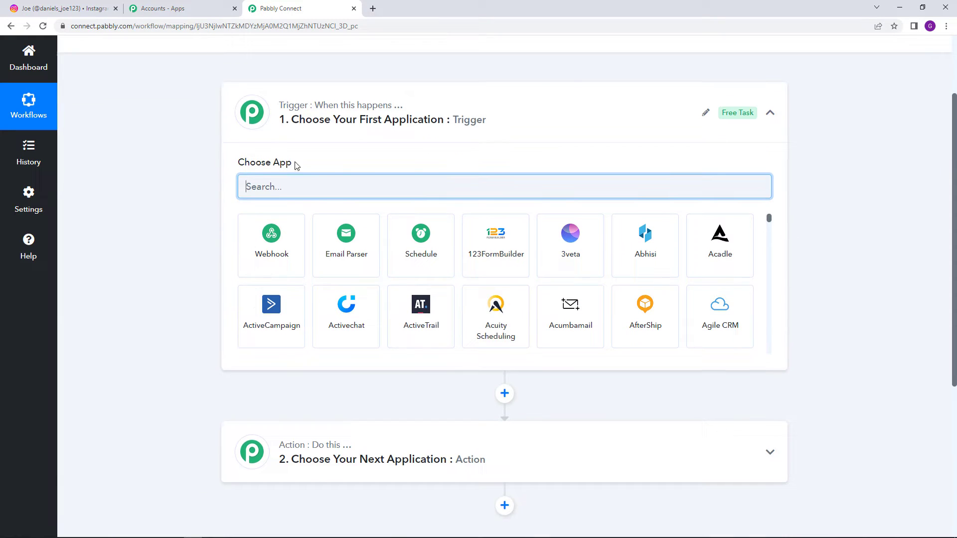
left_click(427, 263)
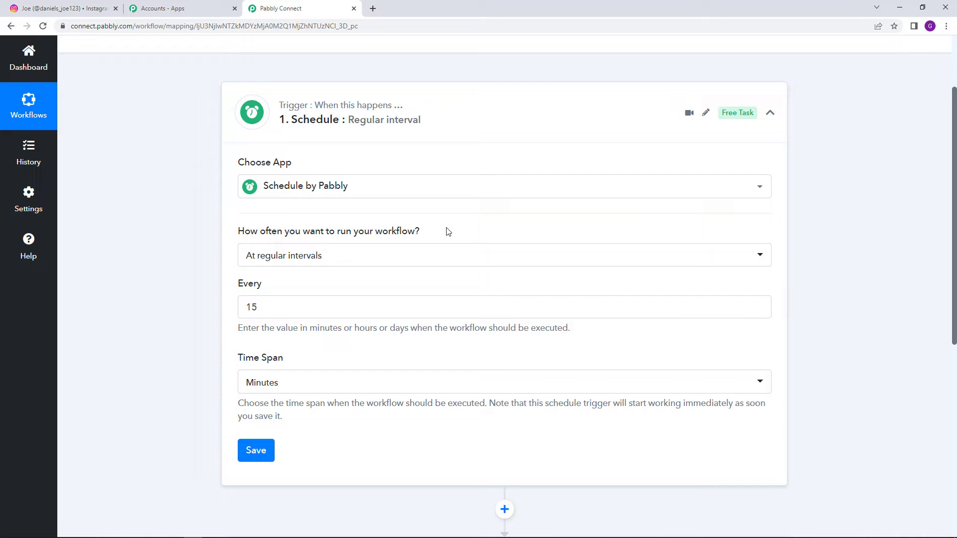
- Set the schedule trigger to run every day at 09:00 AM and save it
left_click(319, 255)
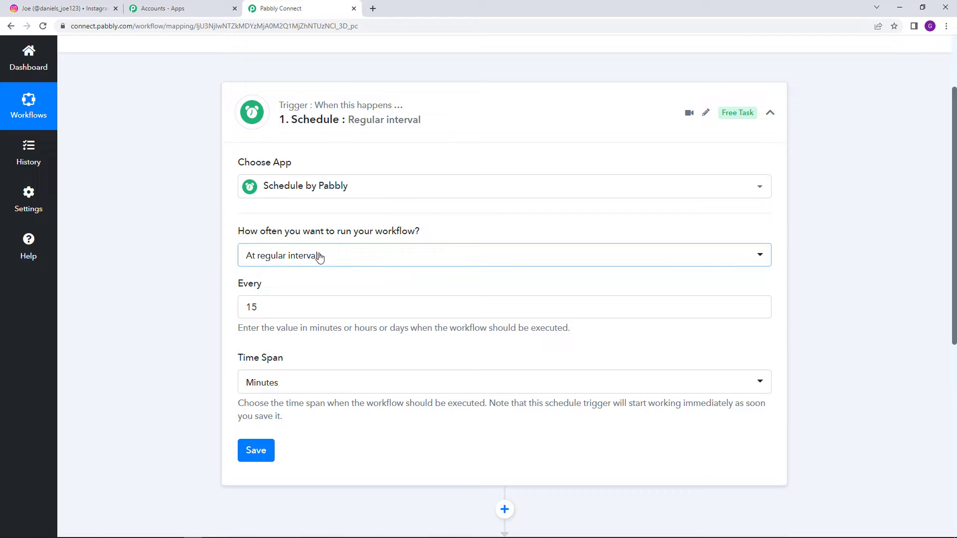
left_click(319, 256)
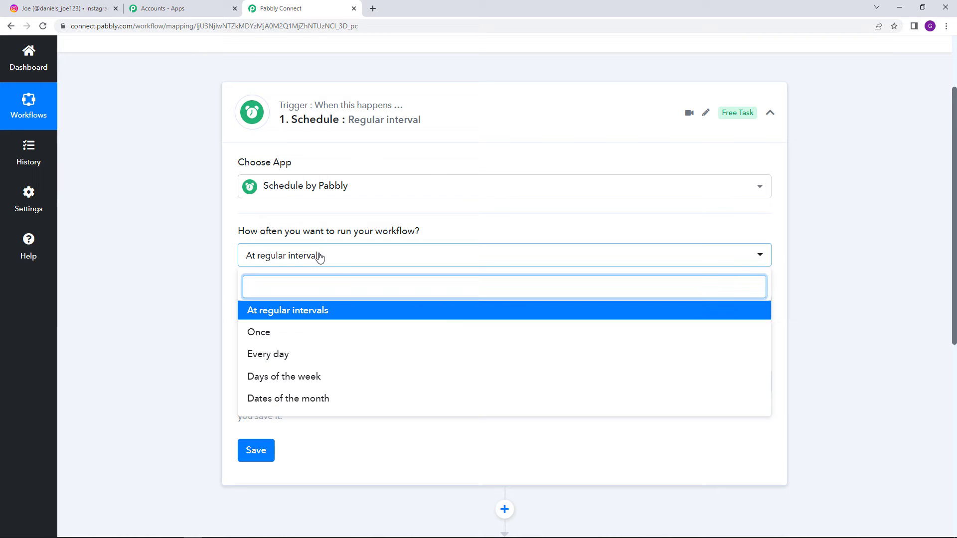
left_click(292, 358)
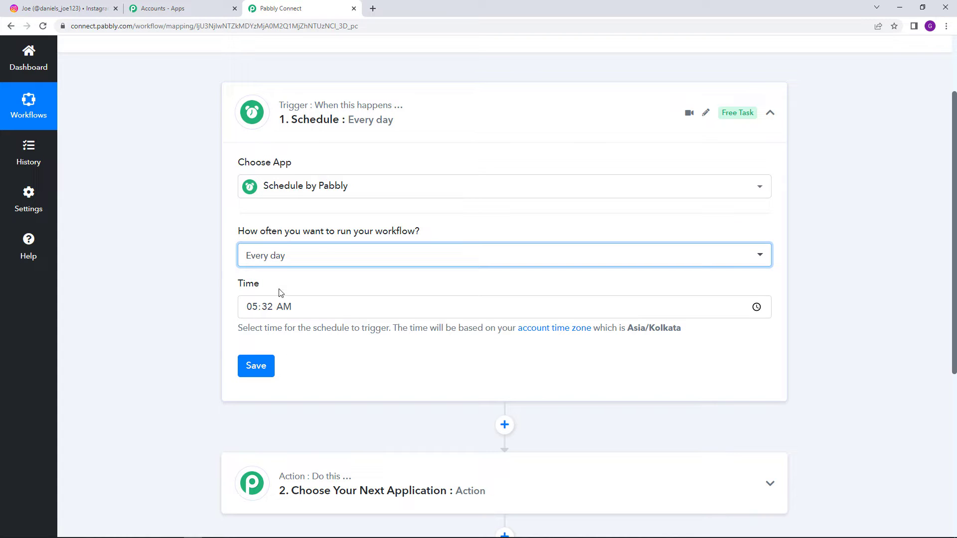
left_click(253, 307)
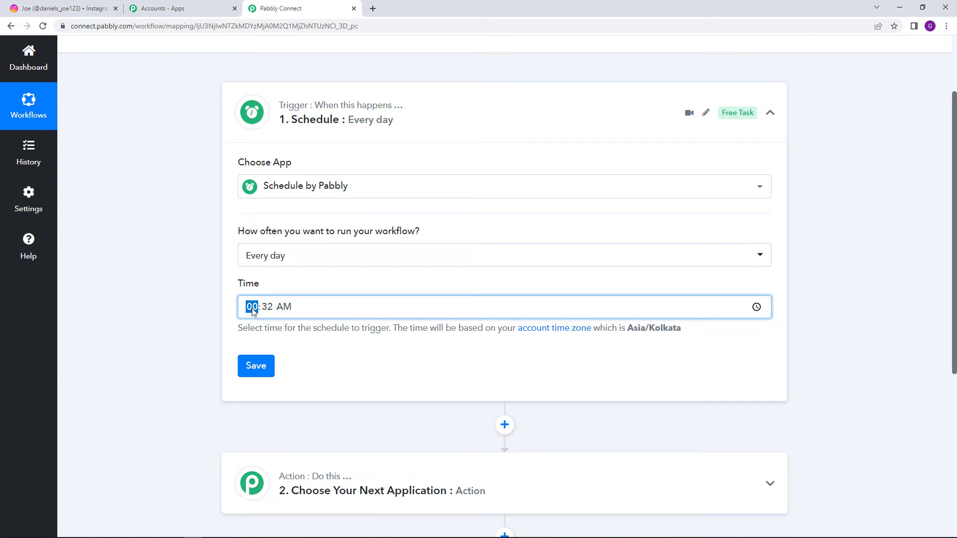
type("090")
left_click(262, 369)
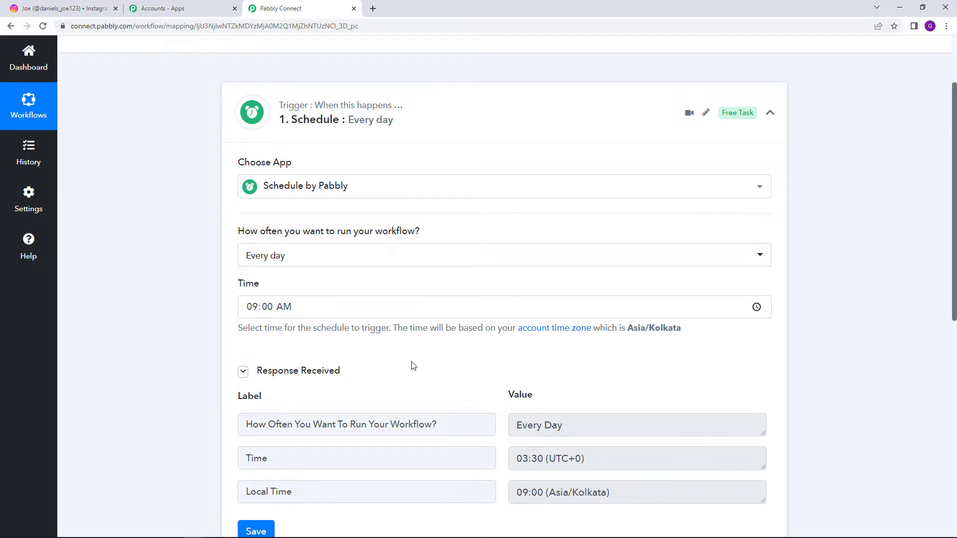
- Set the second step's app to Number Formatter by Pabbly with the Counter action event, and connect it
scroll(413, 366, "down", 7)
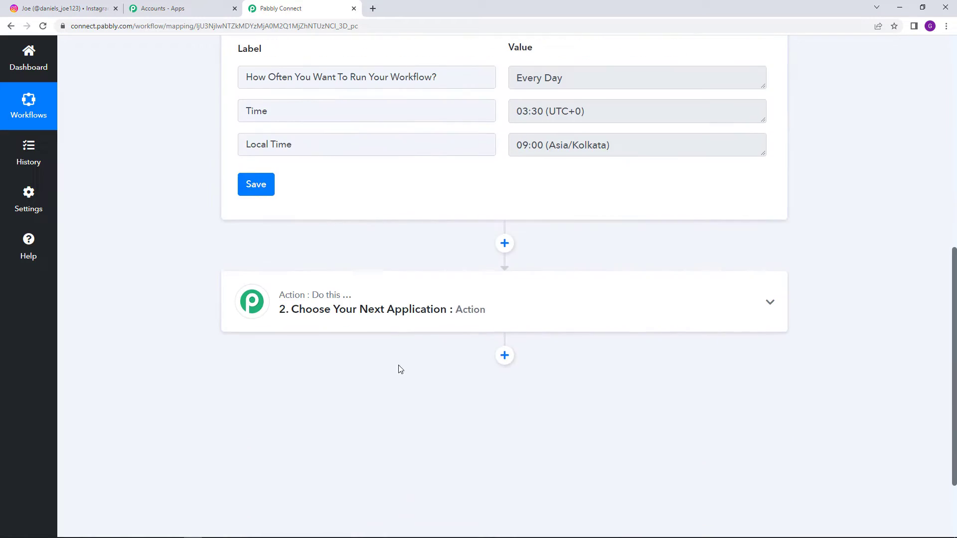
left_click(449, 319)
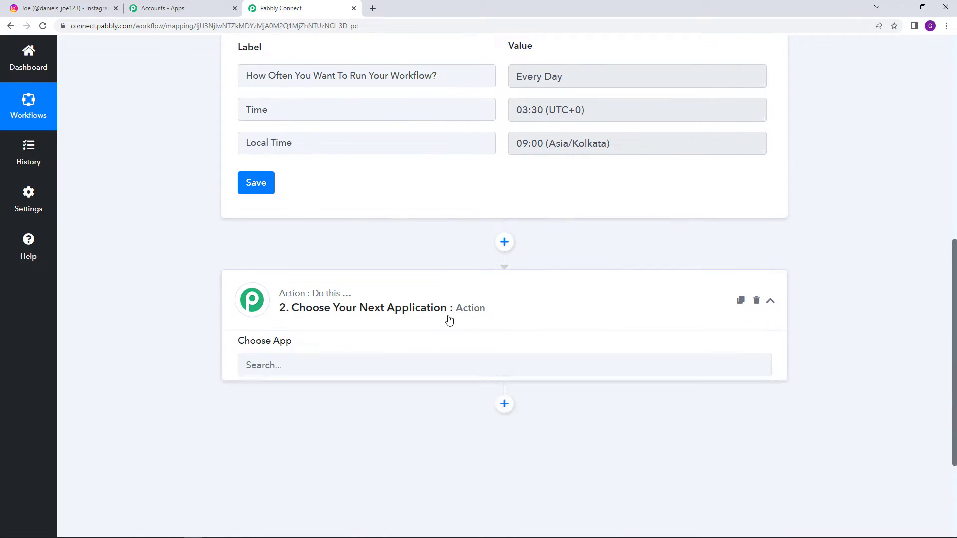
scroll(448, 319, "down", 2)
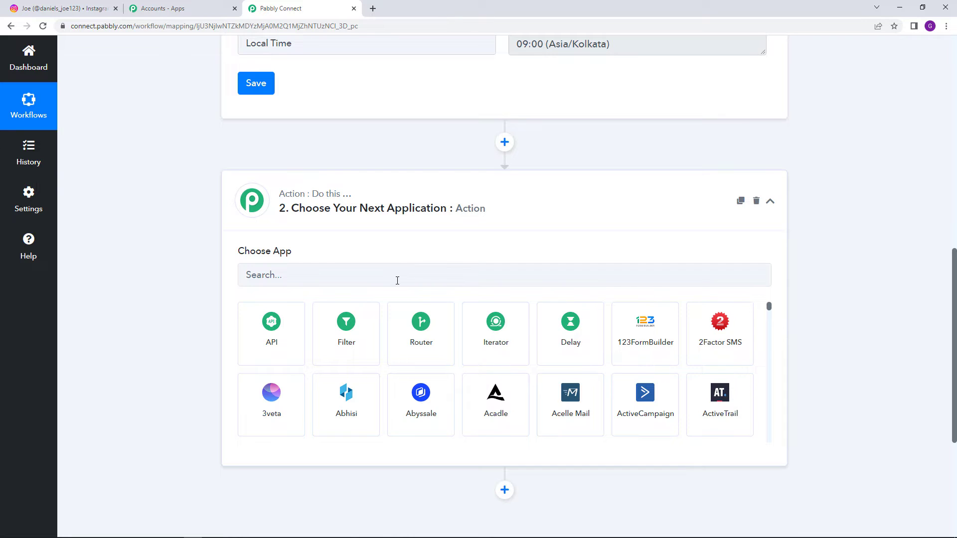
left_click(397, 281)
type("numb")
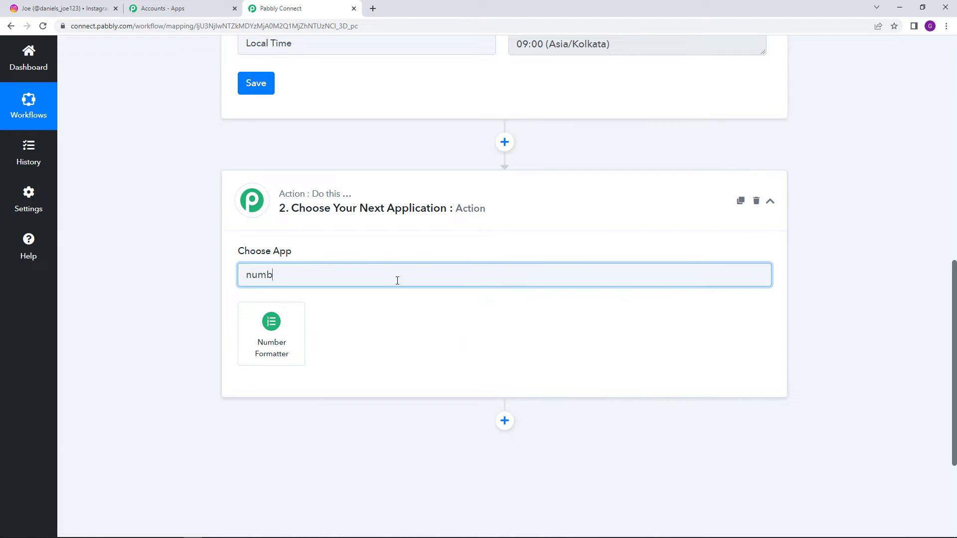
left_click(277, 347)
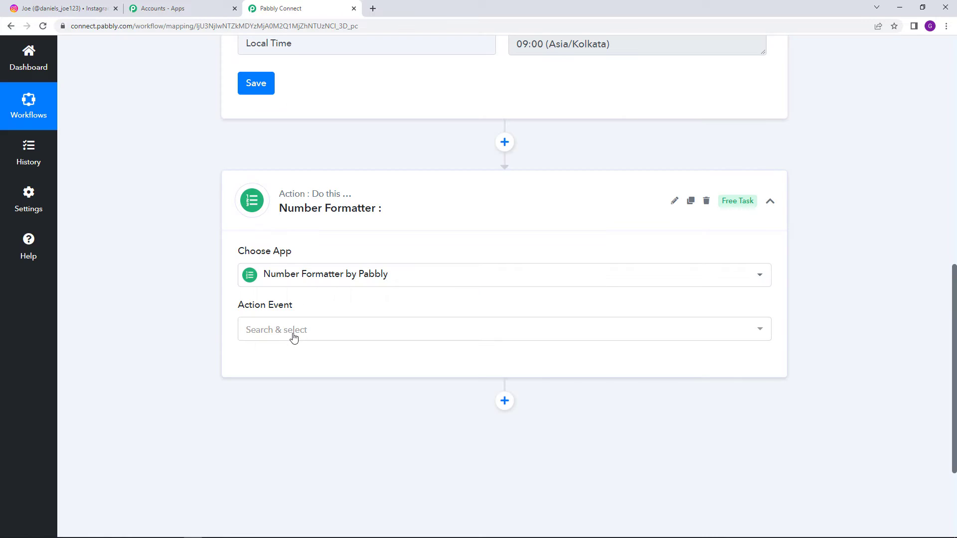
left_click(294, 336)
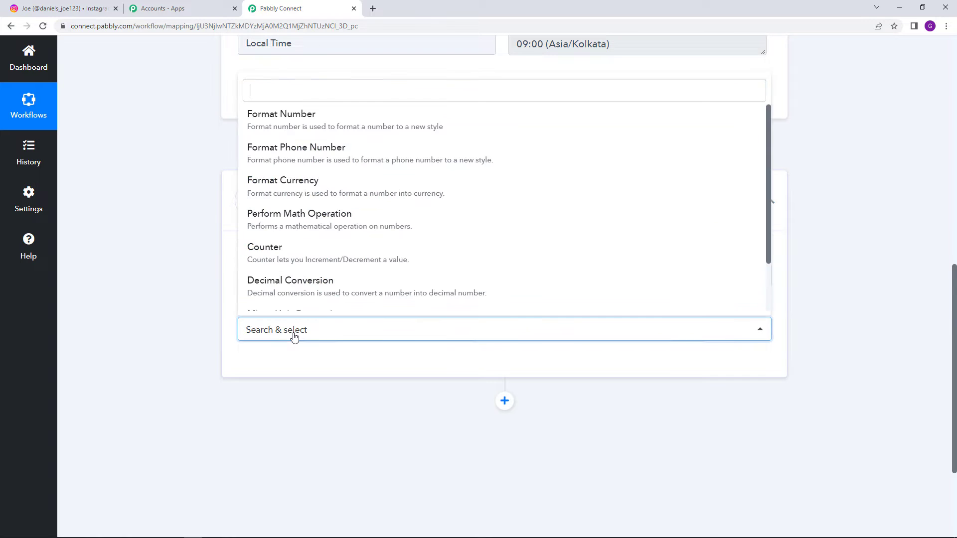
left_click(314, 260)
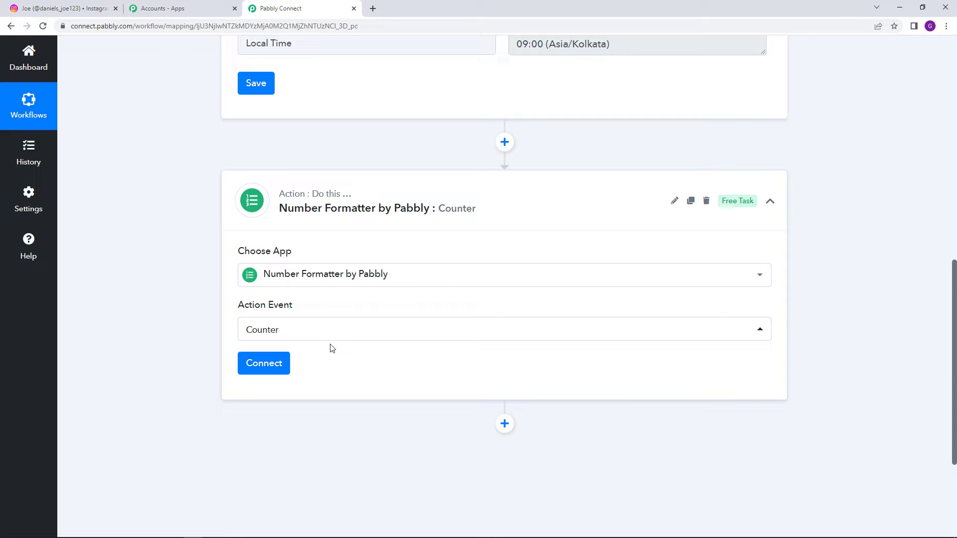
left_click(273, 367)
- Set the counter's Initial Value to 1 and its Change Value By to 1
scroll(372, 387, "down", 5)
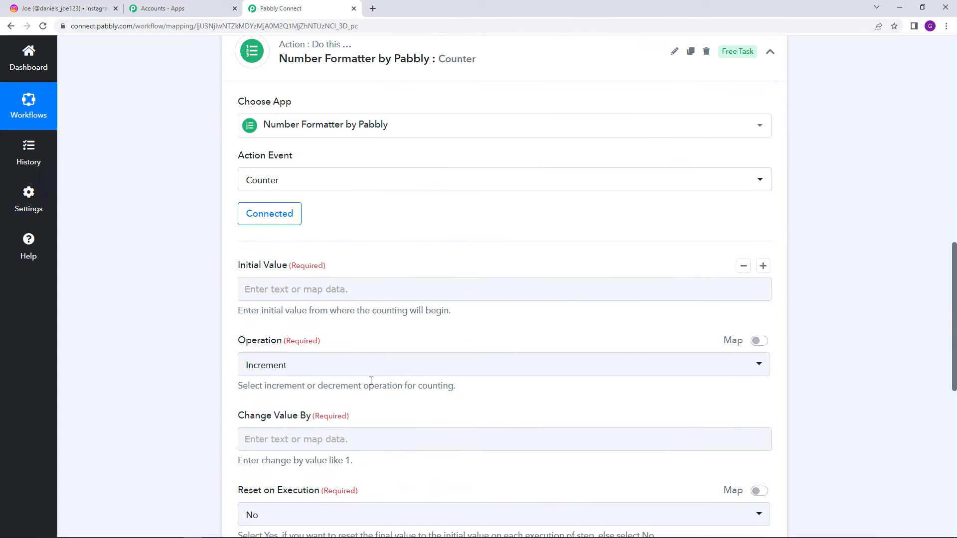
left_click(337, 190)
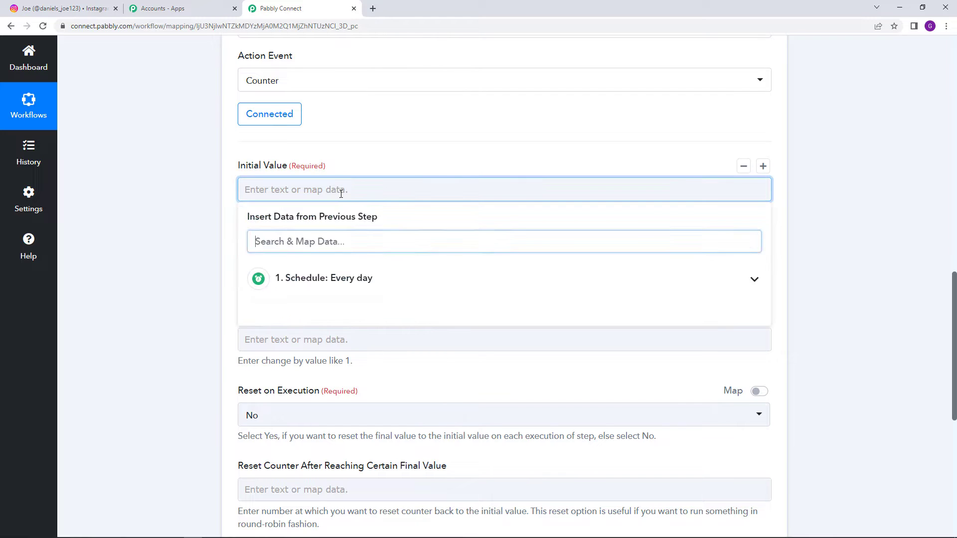
type("1")
left_click(174, 244)
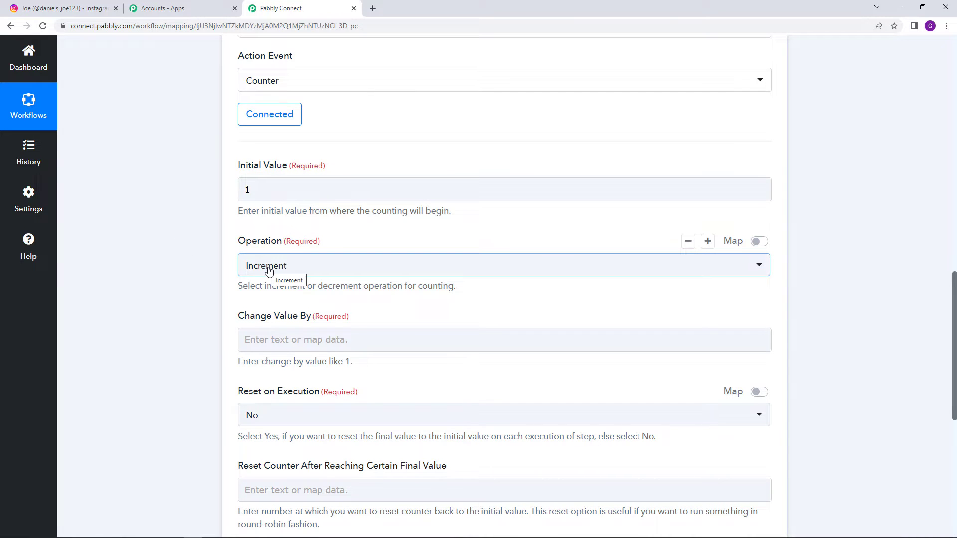
scroll(264, 319, "down", 1)
left_click(282, 293)
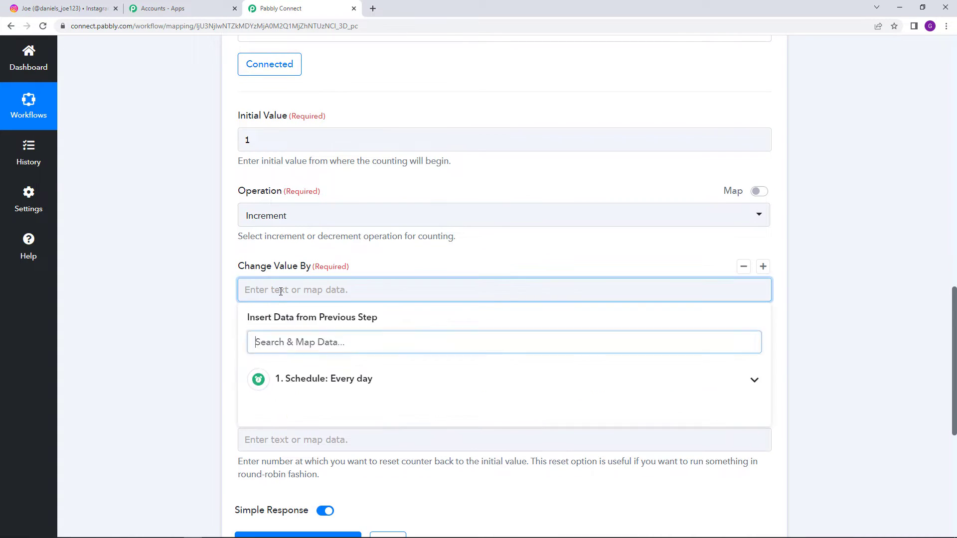
type("1")
left_click(169, 287)
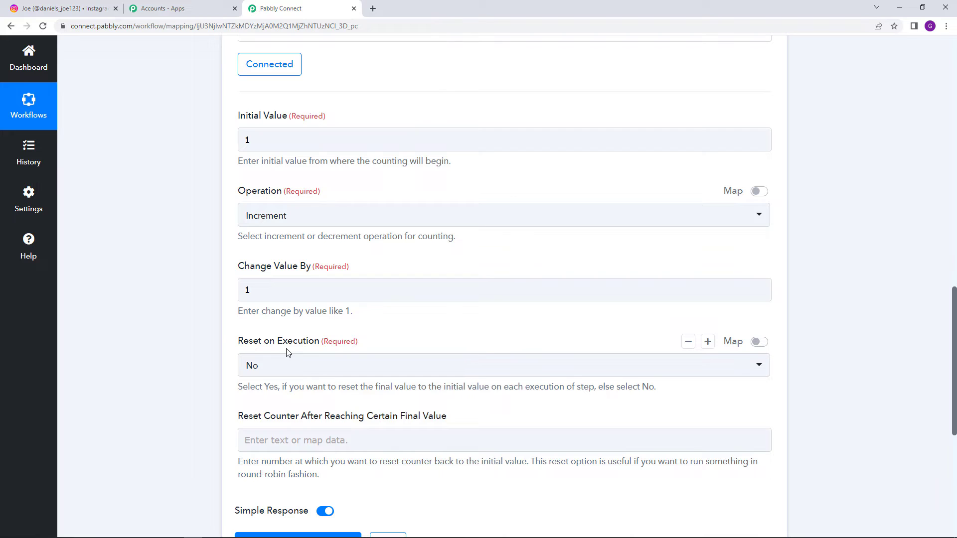
- Set the counter to reset after reaching a final value of 18
scroll(288, 352, "down", 1)
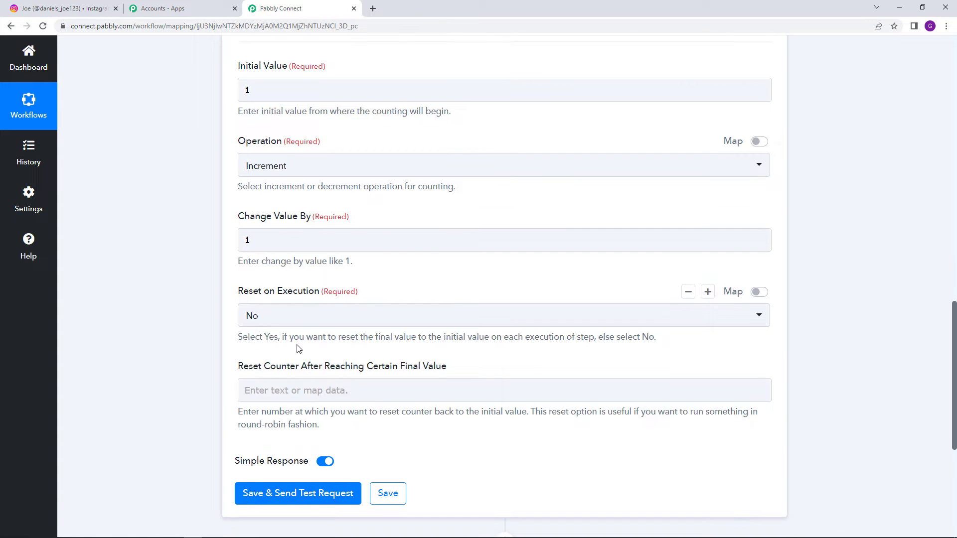
scroll(309, 291, "down", 2)
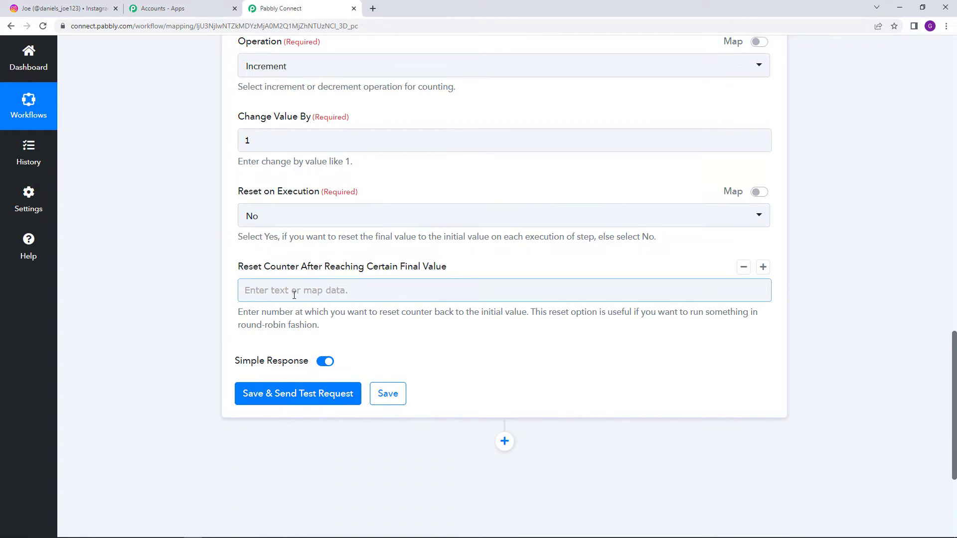
left_click(294, 295)
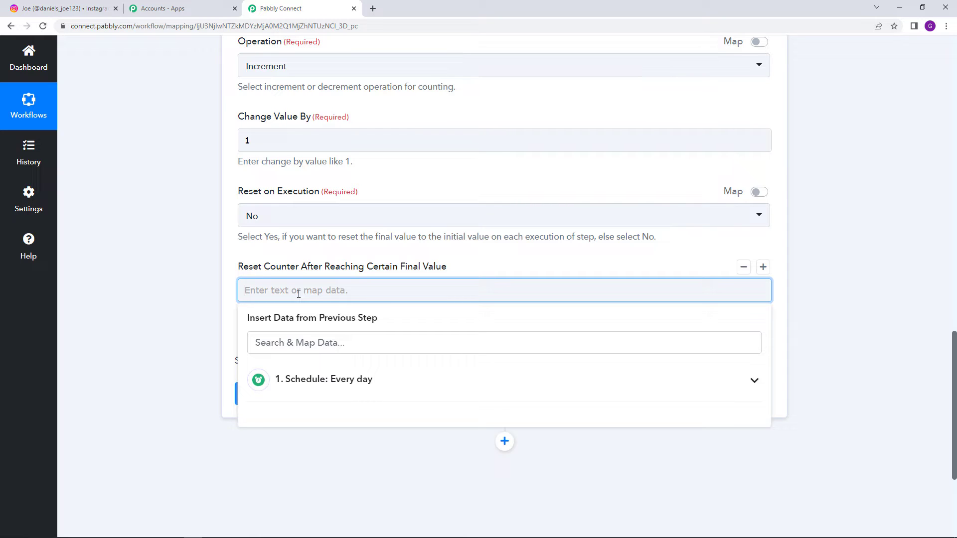
type("18")
left_click(166, 271)
left_click(298, 290)
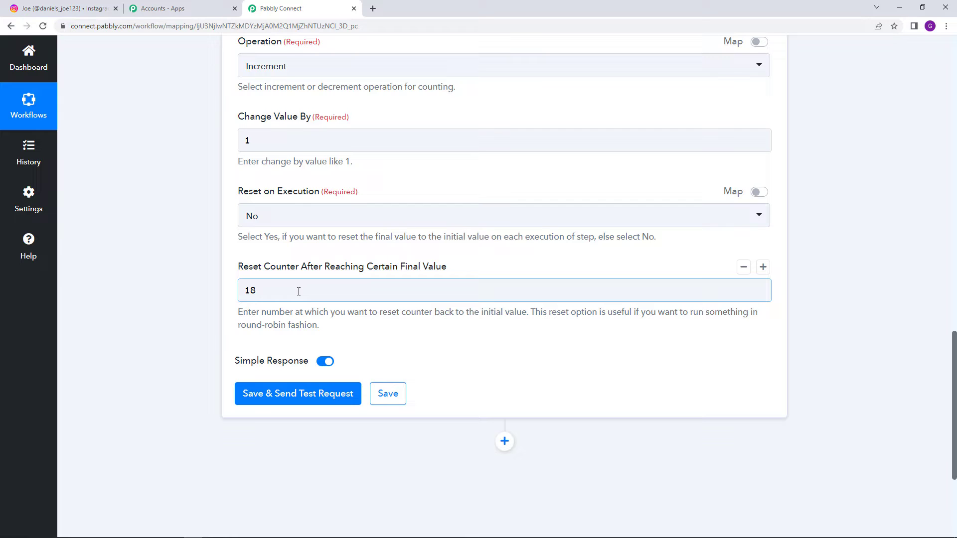
- Save the counter step with a test request and check the status and final value in the response
scroll(298, 291, "down", 1)
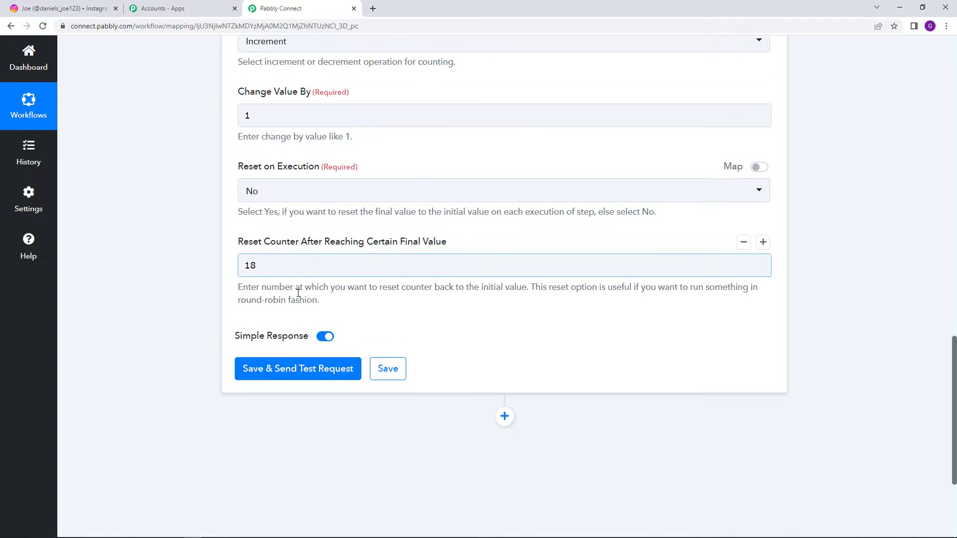
left_click(299, 344)
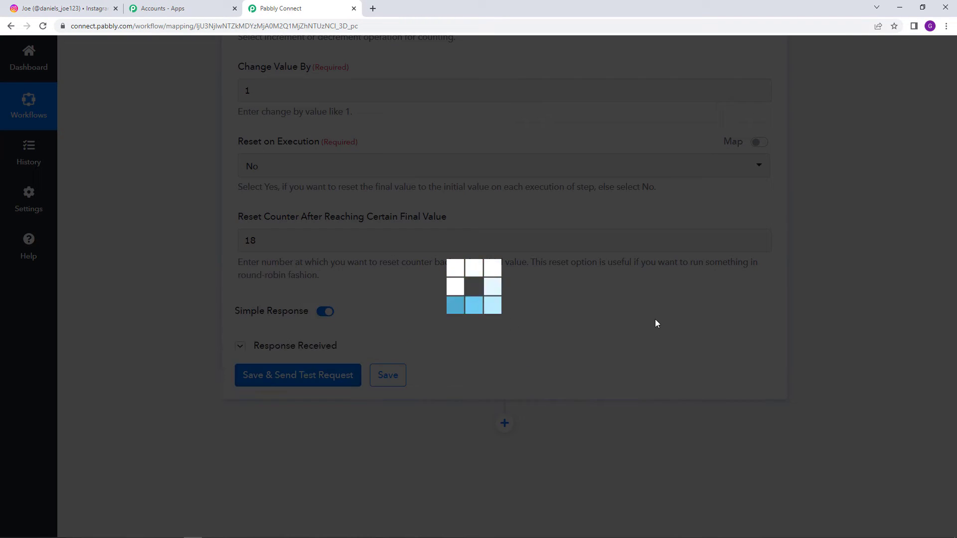
scroll(624, 309, "down", 3)
scroll(624, 309, "down", 1)
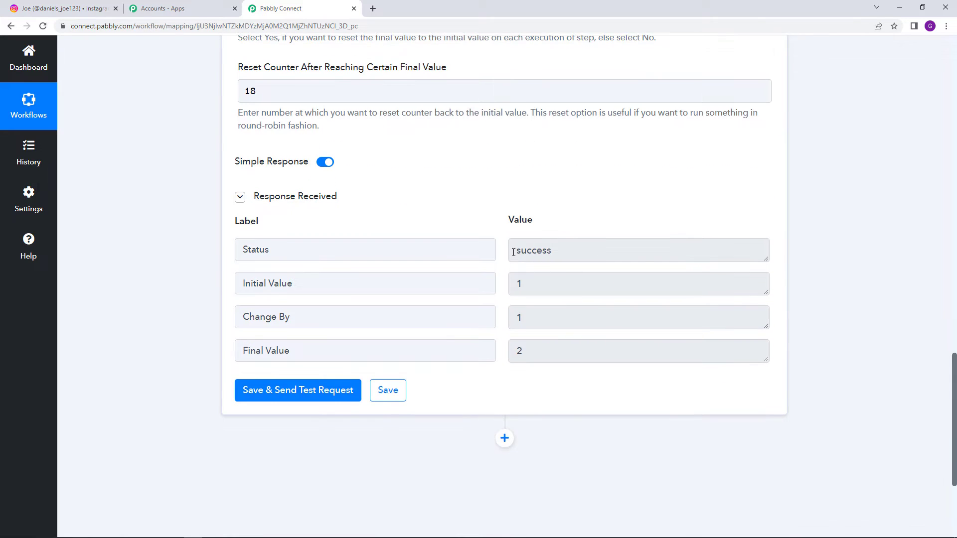
double_click(587, 254)
double_click(528, 348)
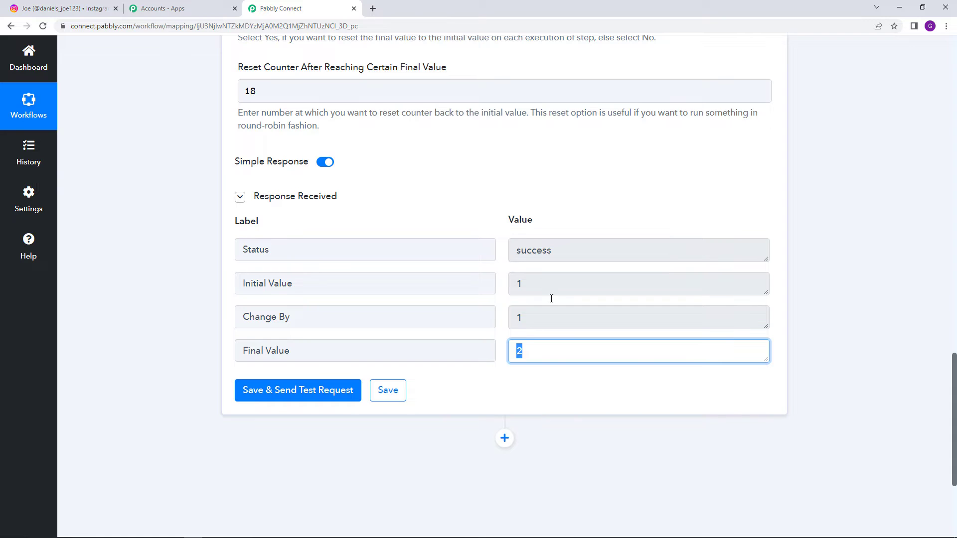
scroll(299, 273, "up", 7)
scroll(326, 280, "down", 6)
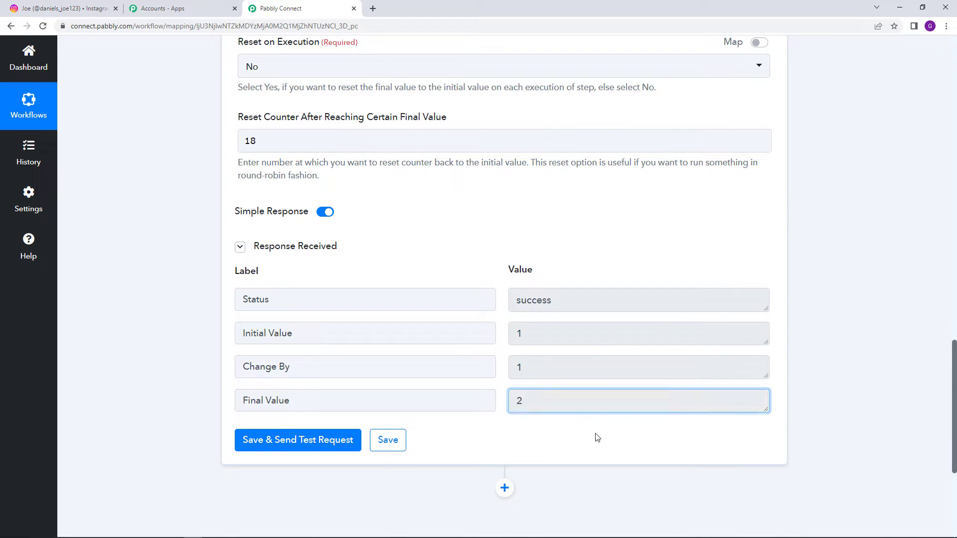
- Add a new action step below the counter step
left_click(596, 438)
scroll(577, 392, "down", 5)
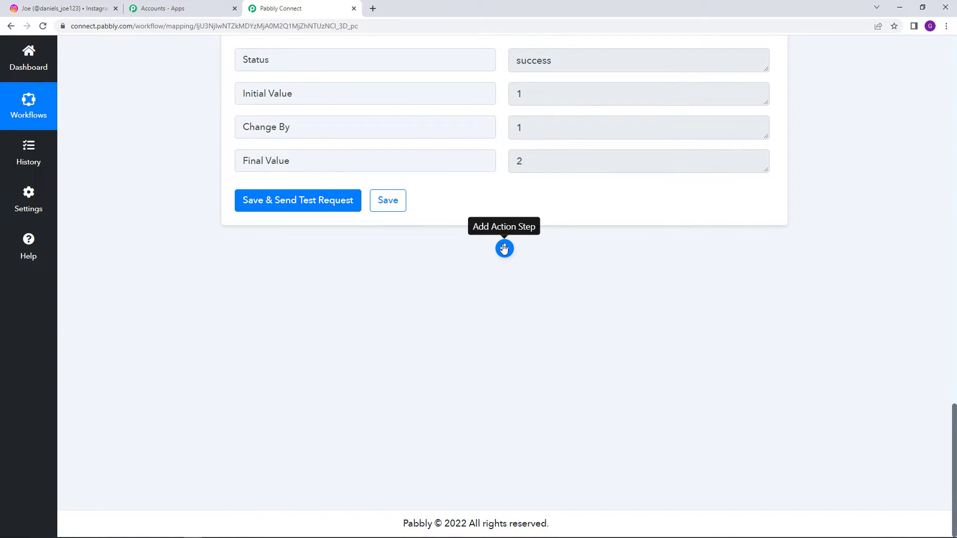
left_click(504, 248)
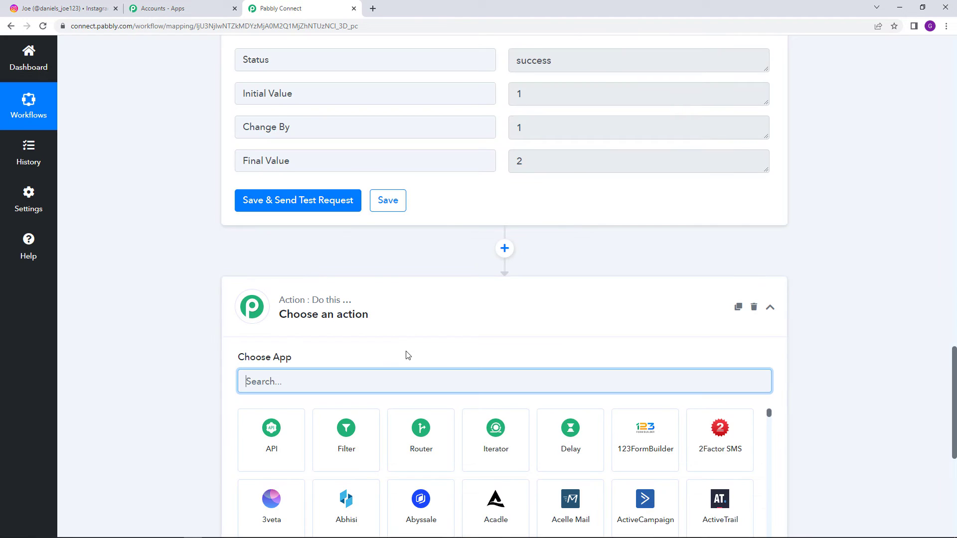
- Set the new action step to the Airtable app with Search Record as its action event
type("air")
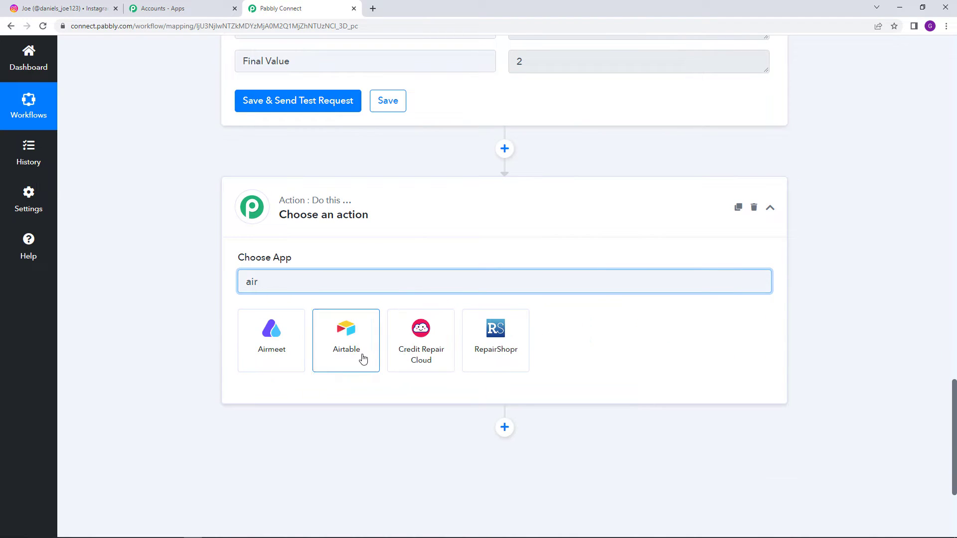
left_click(362, 359)
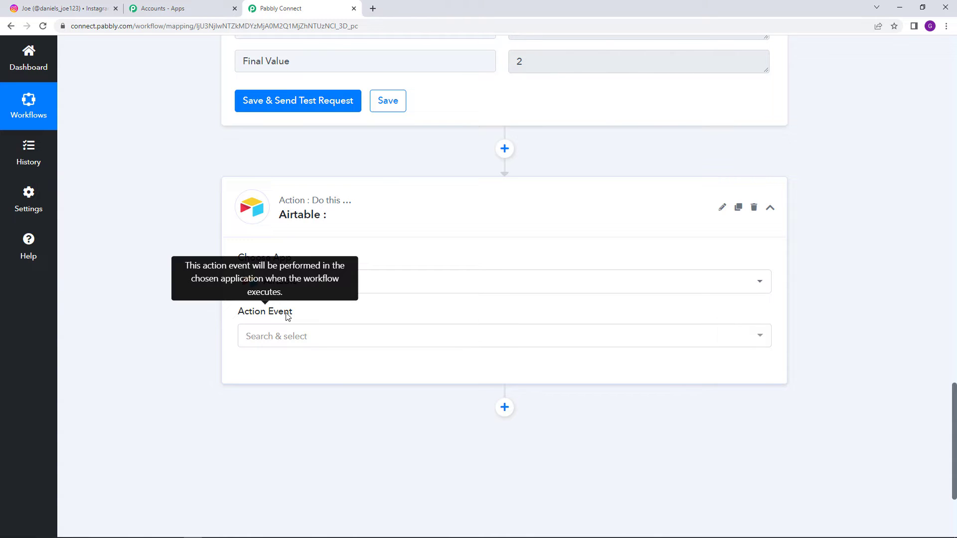
left_click(301, 337)
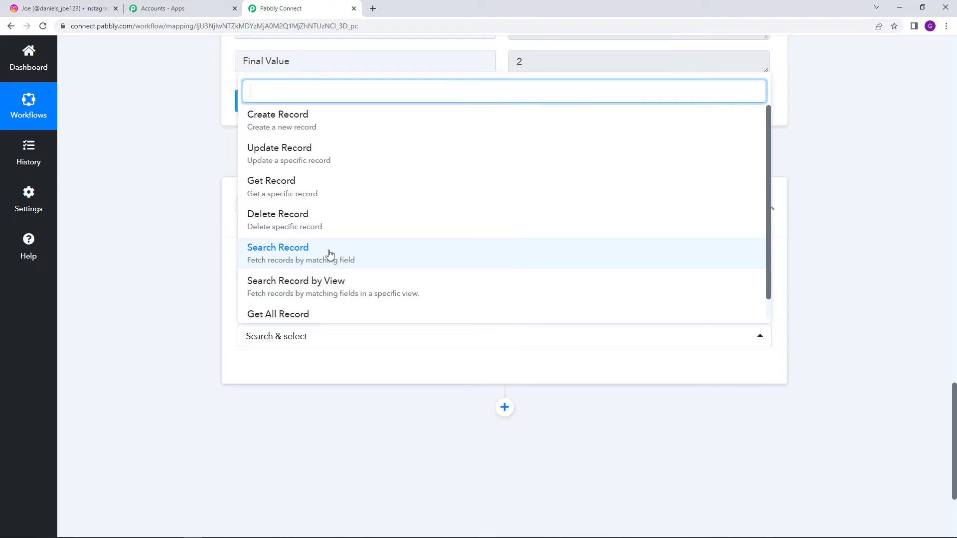
left_click(330, 255)
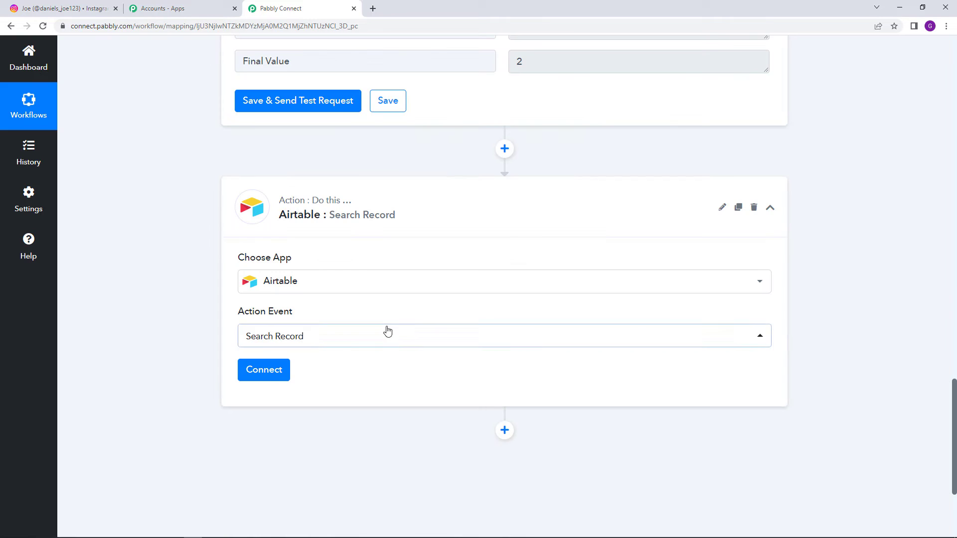
- Start a new Airtable connection and copy the personal API key from the Airtable account page
left_click(257, 380)
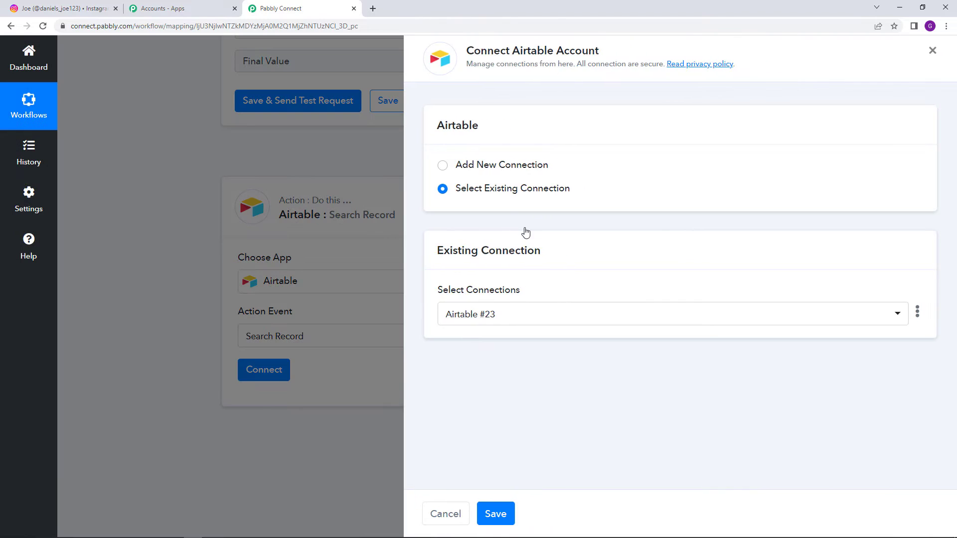
left_click(444, 165)
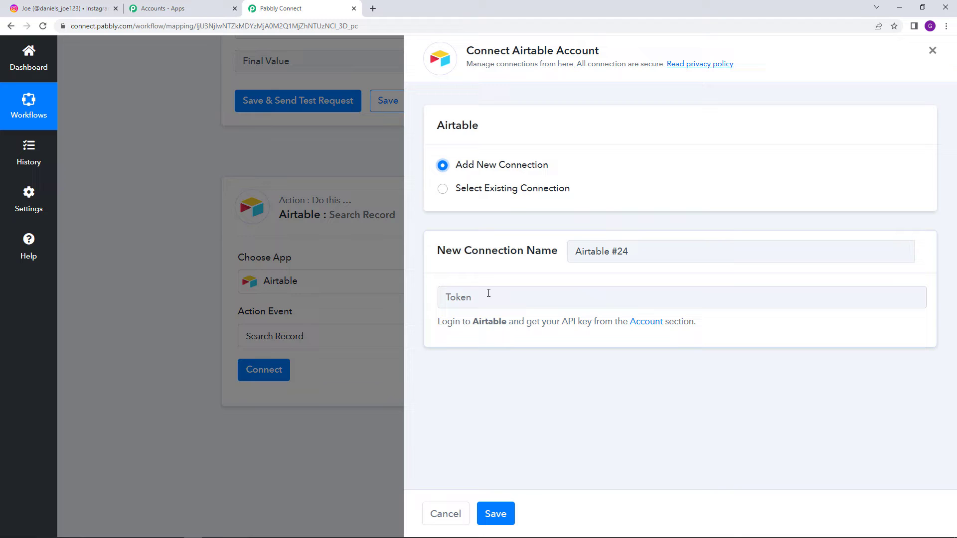
left_click(646, 322)
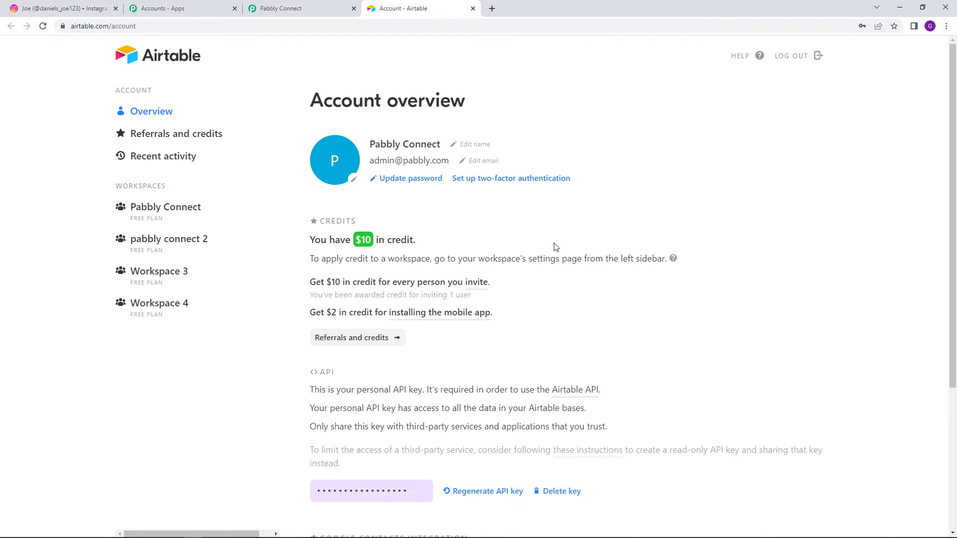
left_click(362, 493)
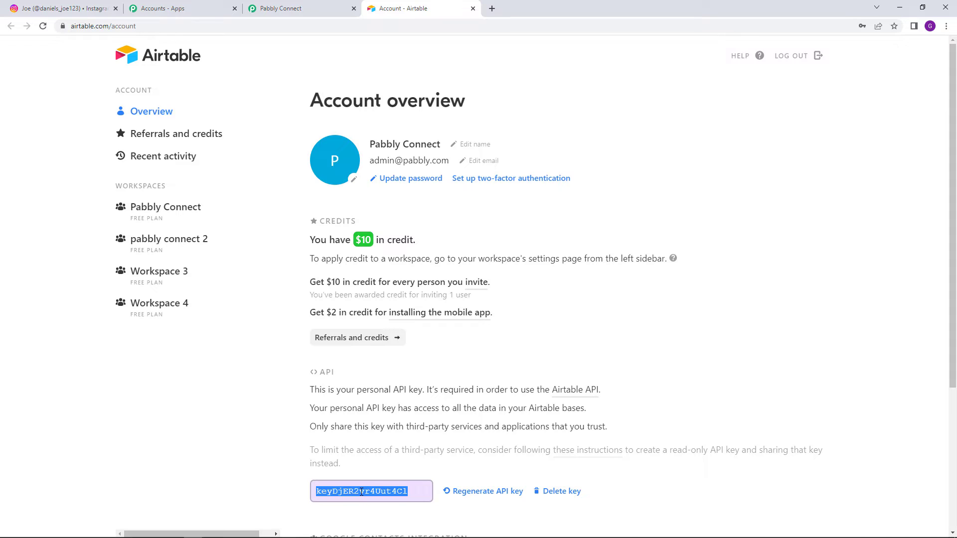
right_click(362, 492)
left_click(391, 432)
- Paste the API key as the token of the new Airtable connection in Pabbly Connect and save it
left_click(333, 8)
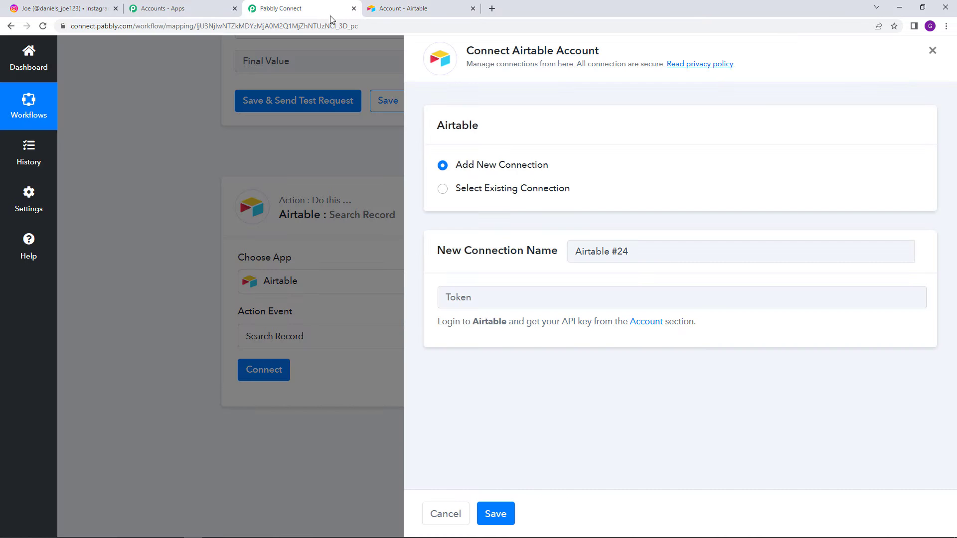
right_click(567, 302)
left_click(620, 379)
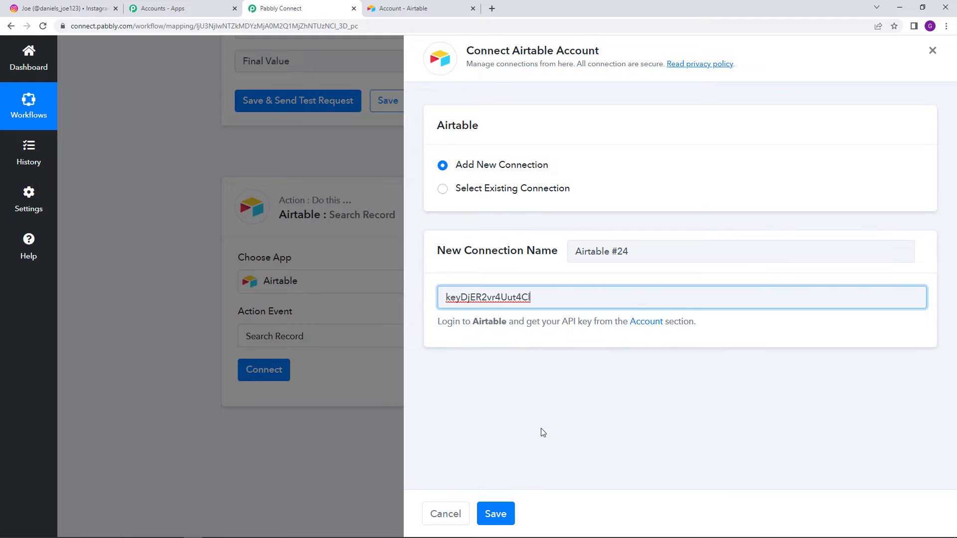
left_click(498, 519)
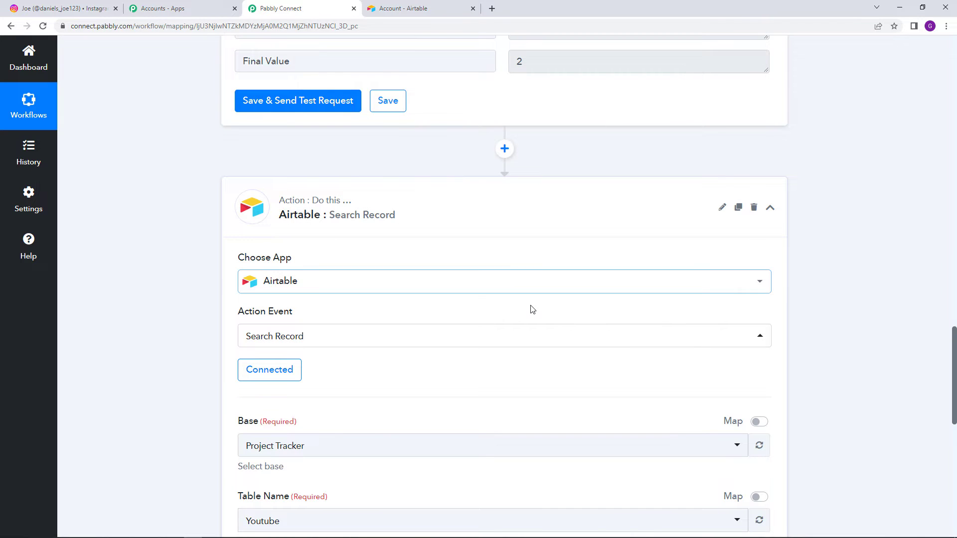
- Switch to Airtable and open the Social Media Posts base to examine its records
scroll(523, 315, "down", 5)
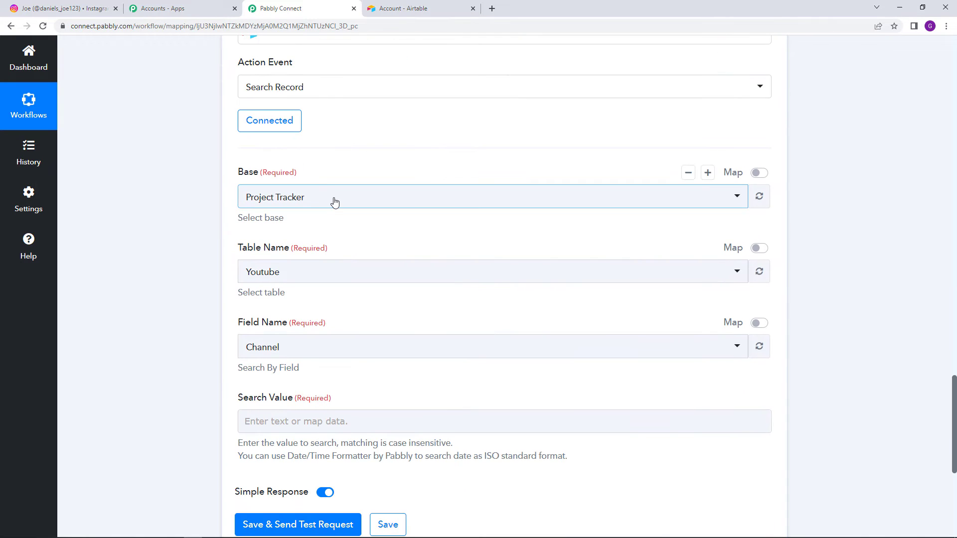
left_click(415, 6)
left_click(147, 65)
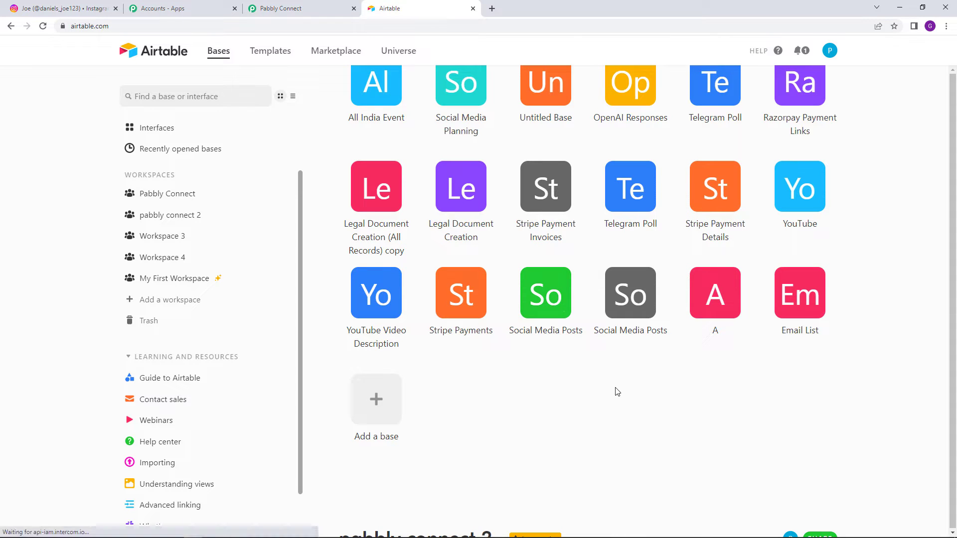
left_click(631, 310)
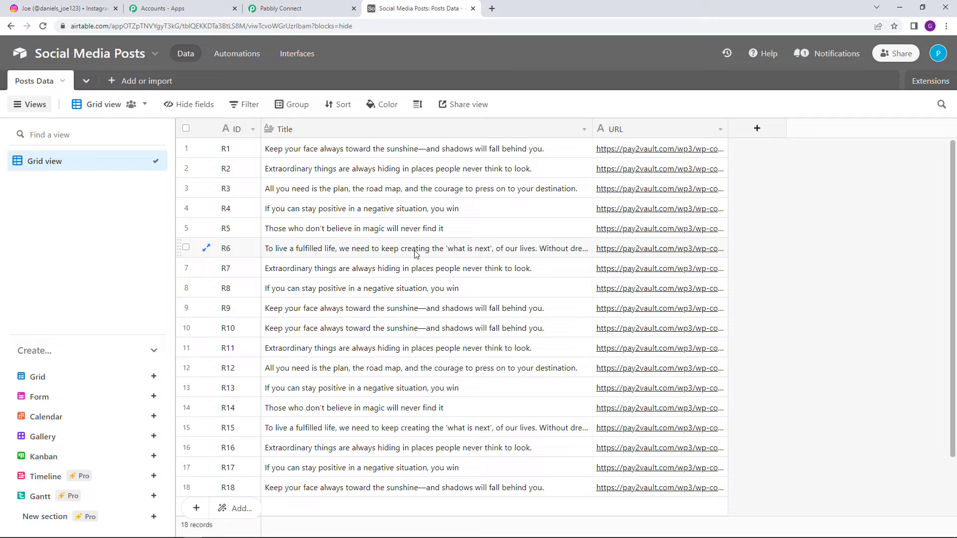
- Return to Pabbly Connect and choose Social Media Posts as the base to search
left_click(311, 8)
left_click(348, 198)
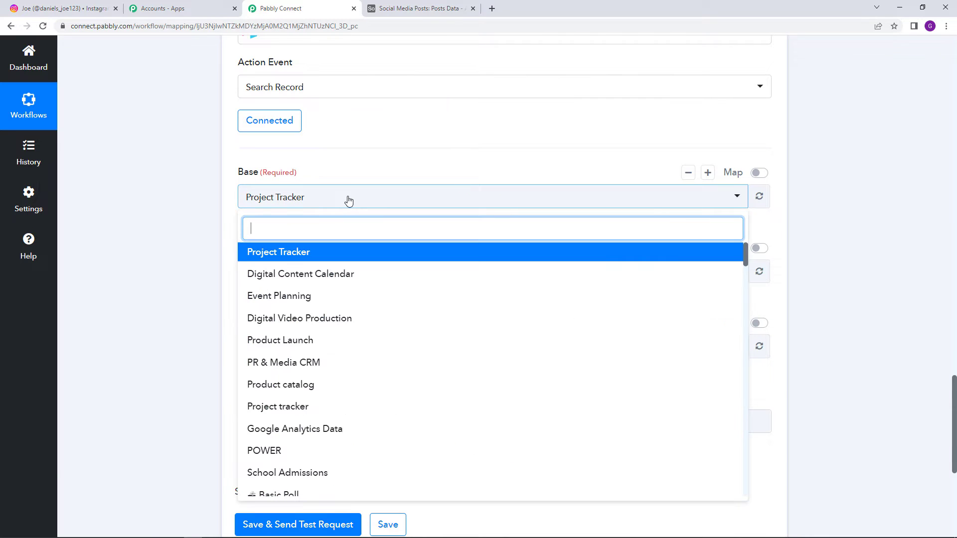
type("social")
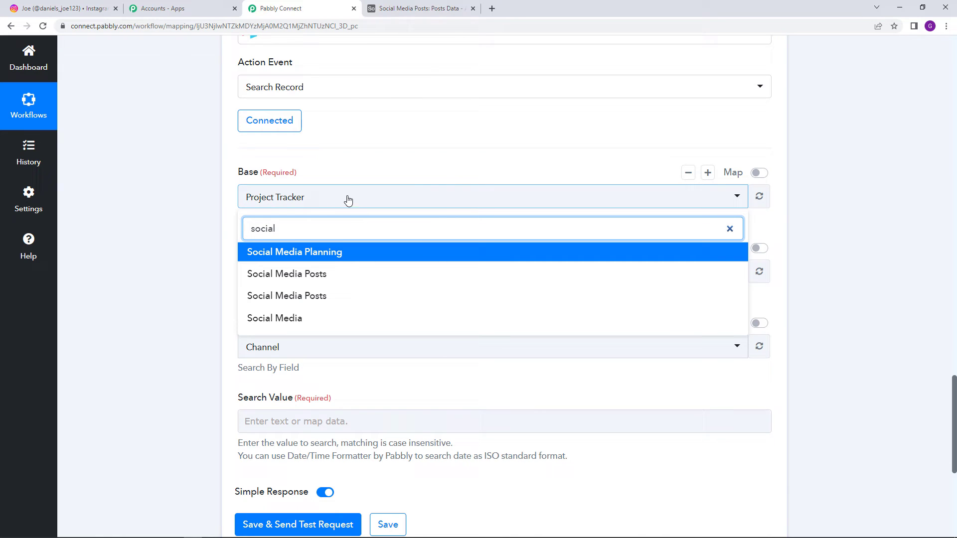
left_click(357, 296)
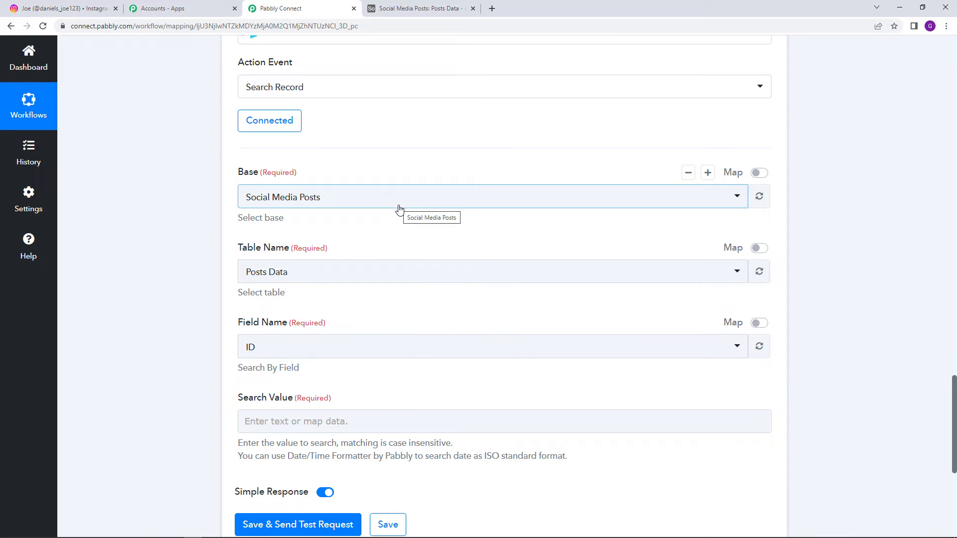
- Choose Posts Data as the table to search, checking the table's name in the Airtable base
left_click(397, 274)
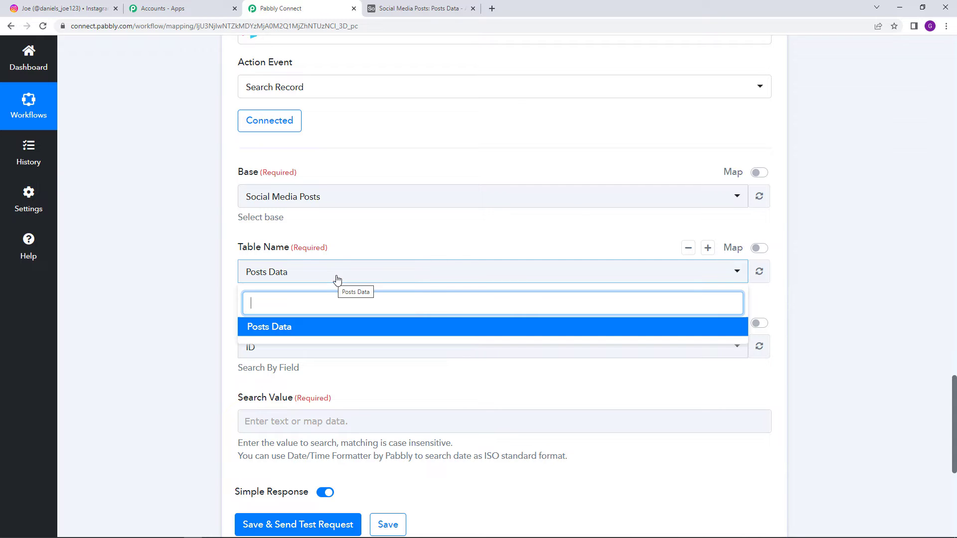
left_click(402, 5)
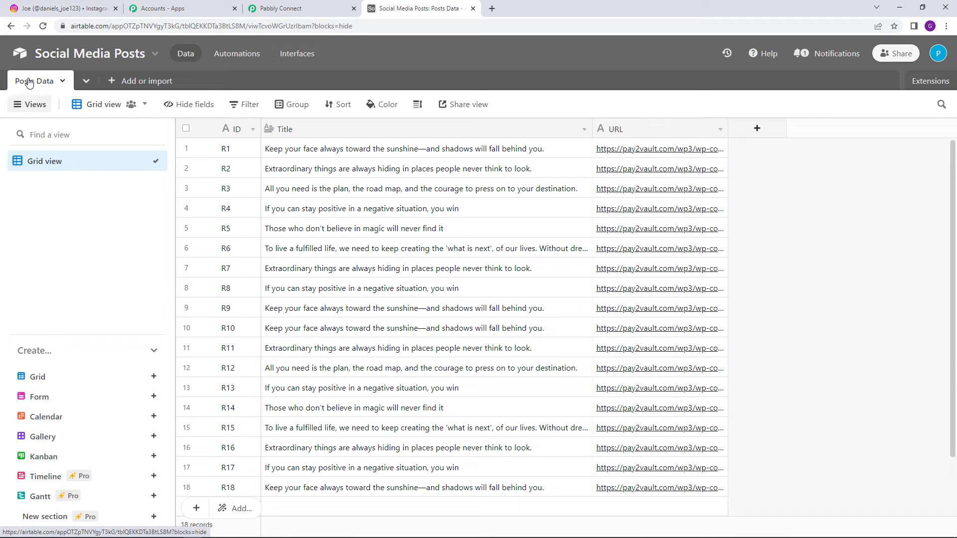
left_click(269, 8)
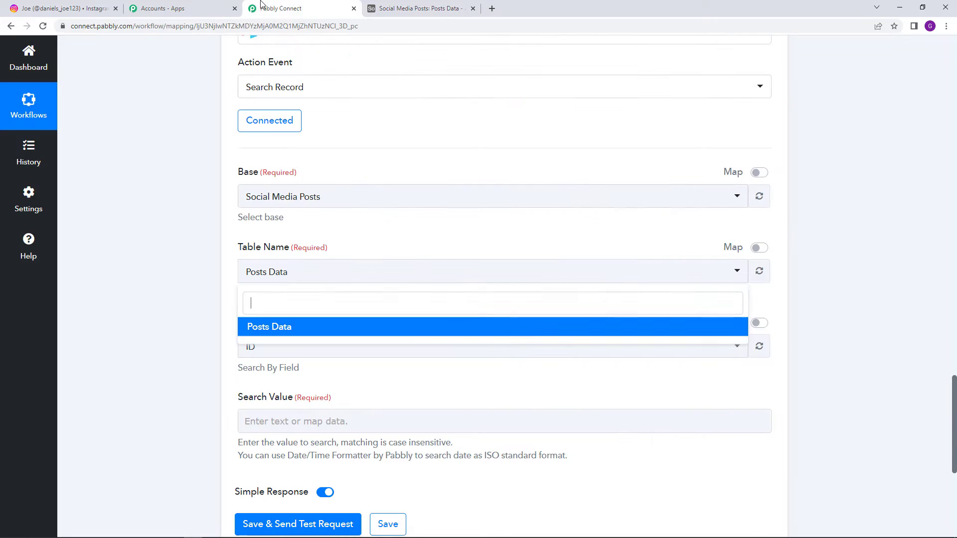
left_click(462, 334)
- Choose ID as the field to search by and check how the record IDs are written in Airtable
scroll(442, 264, "down", 2)
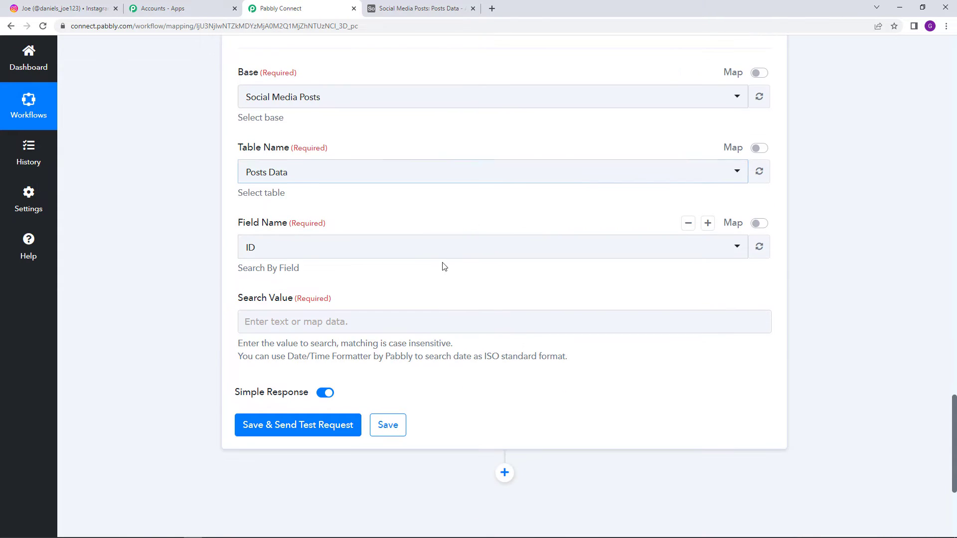
left_click(352, 253)
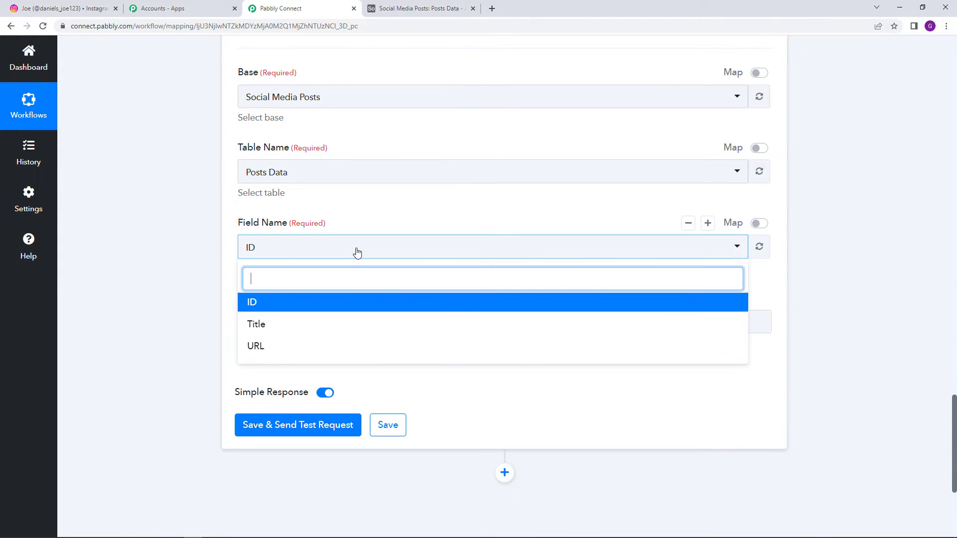
left_click(341, 309)
key("ctrl+Tab")
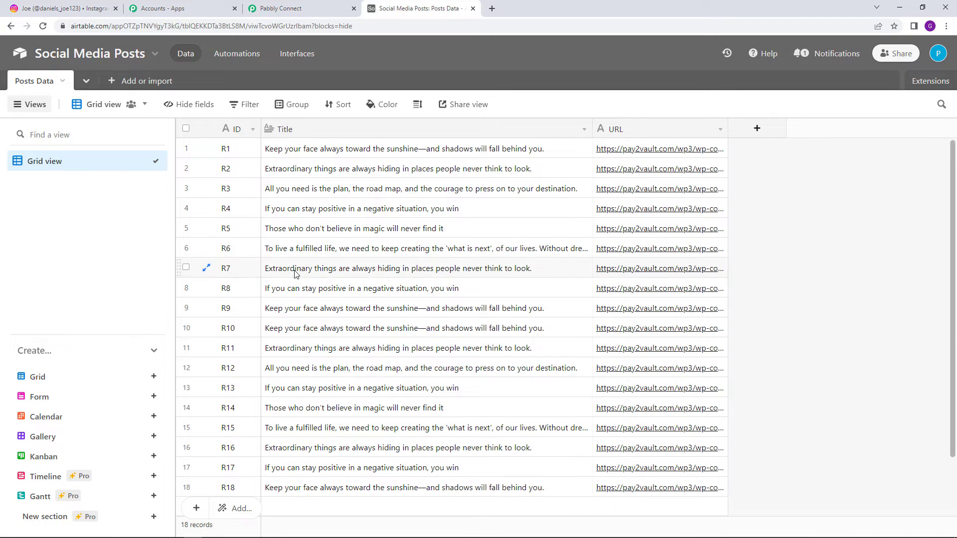
left_click(284, 8)
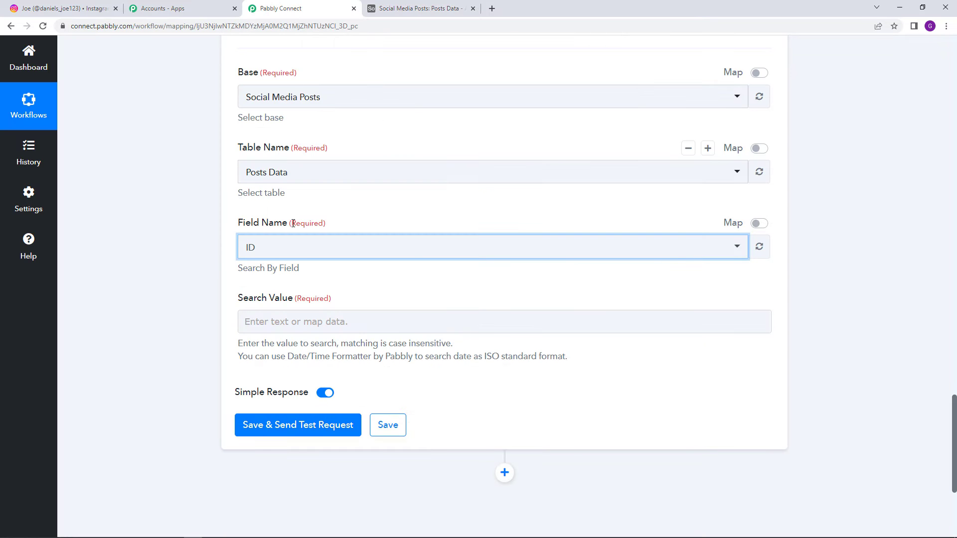
scroll(273, 293, "down", 1)
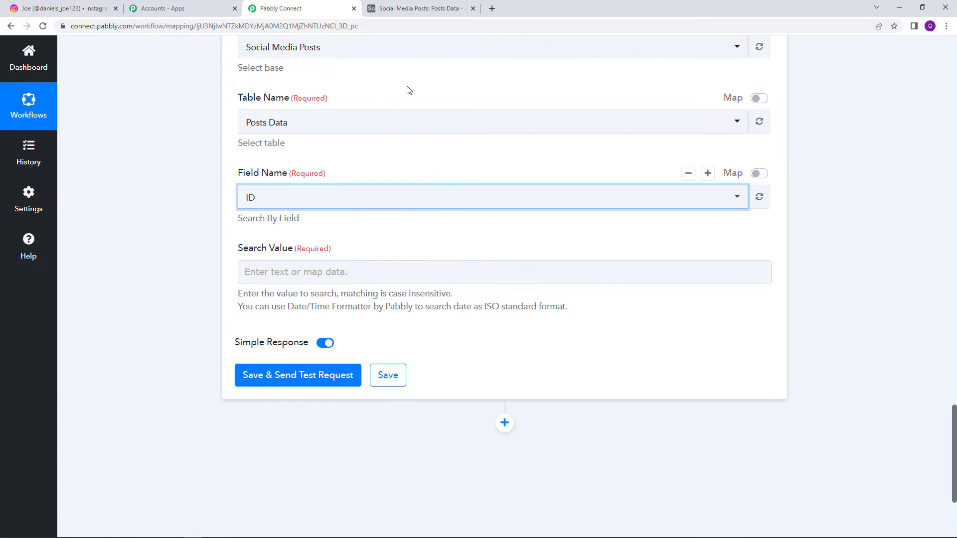
left_click(419, 8)
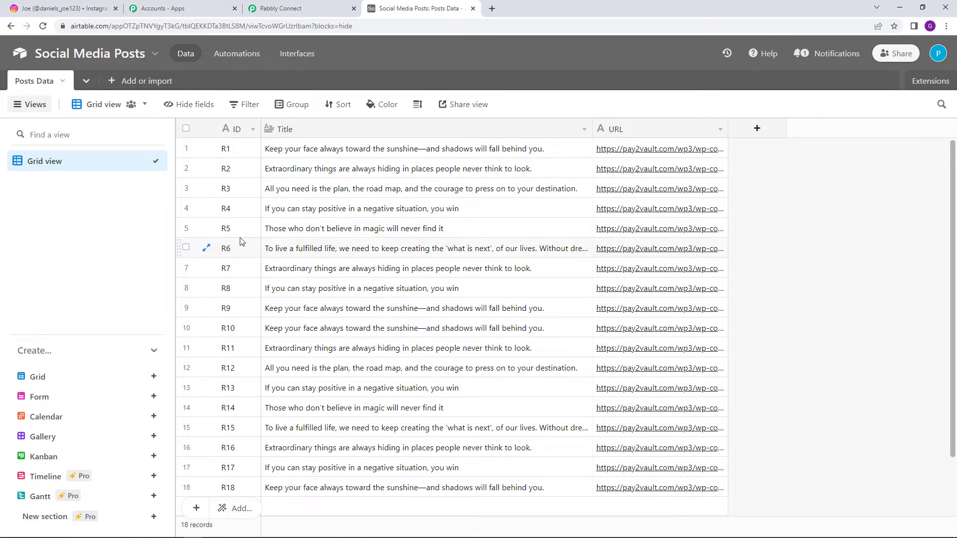
left_click(314, 5)
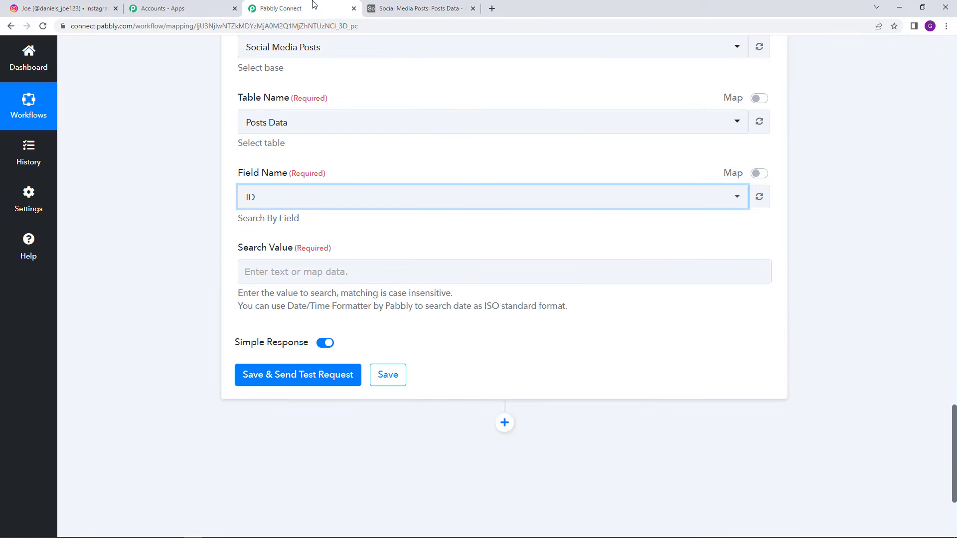
- Set the Search Value to R followed by the mapped Final Value from the counter step
left_click(290, 274)
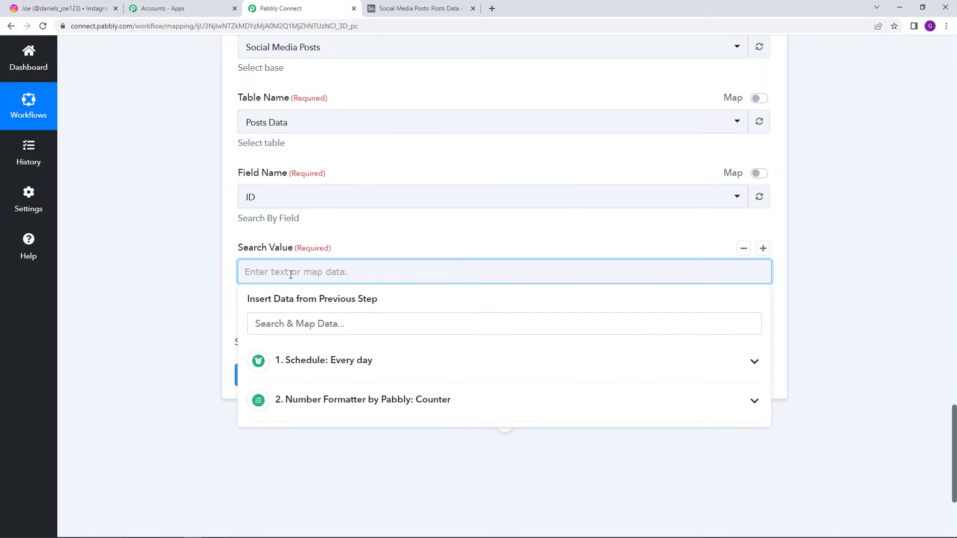
type("R")
left_click(368, 399)
scroll(367, 401, "down", 2)
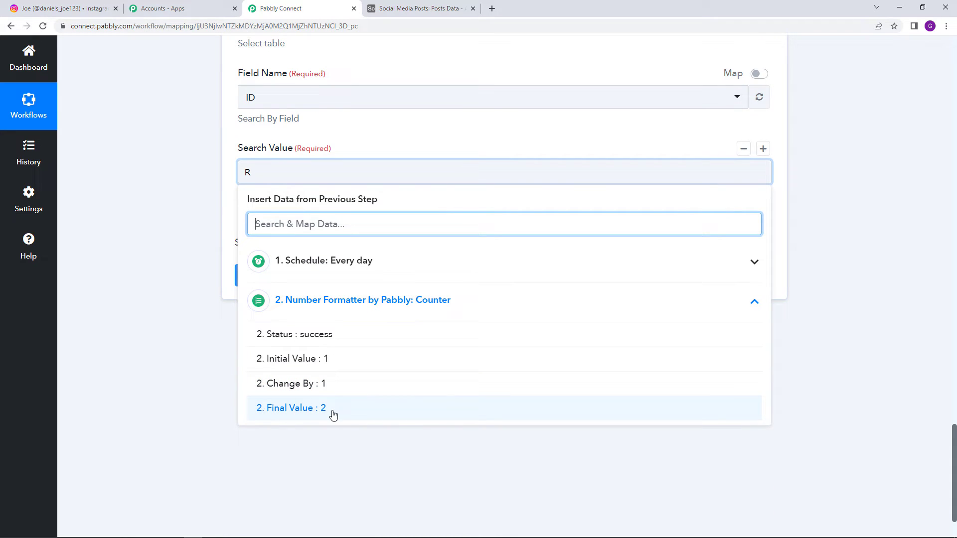
left_click(319, 130)
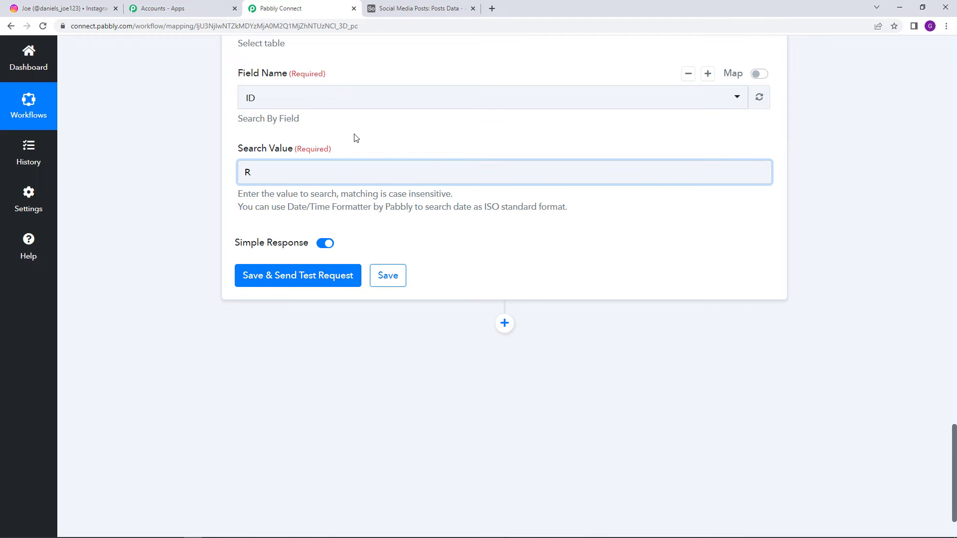
left_click(292, 168)
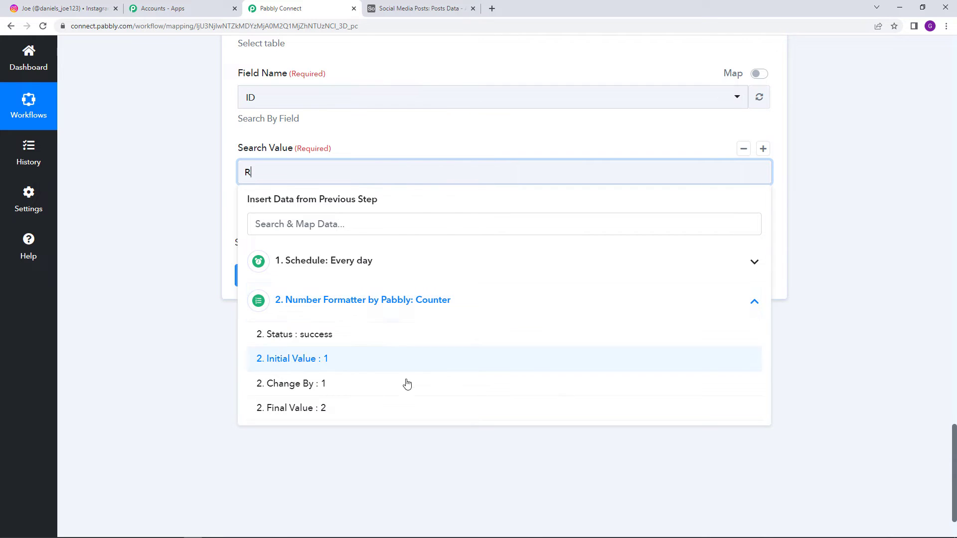
left_click(297, 412)
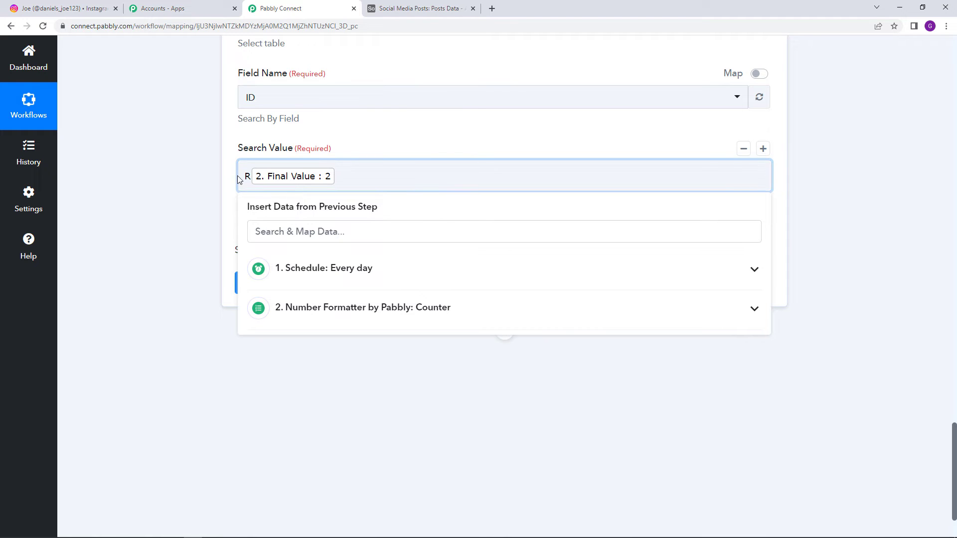
- Compare the record IDs in the Airtable Posts Data table with the mapped search value
left_click(420, 8)
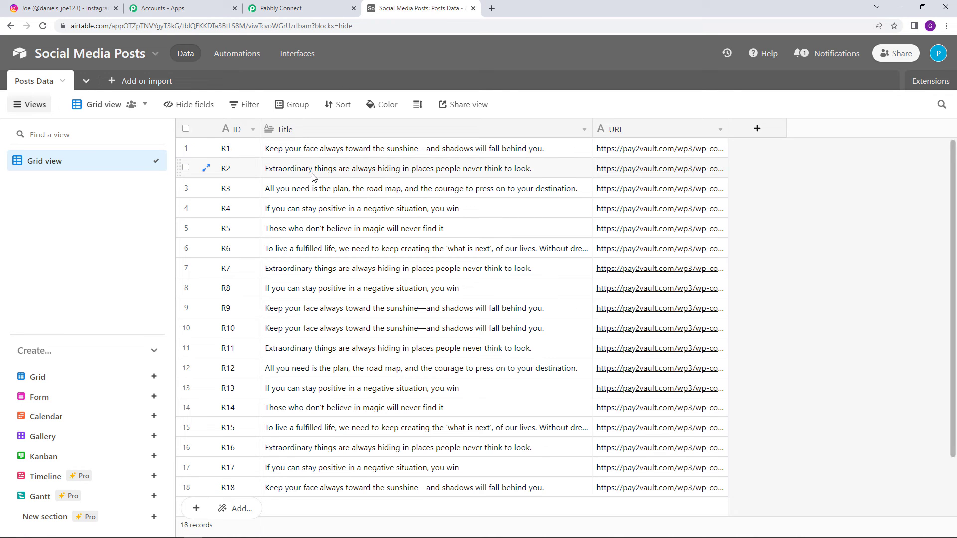
left_click(272, 7)
left_click(375, 153)
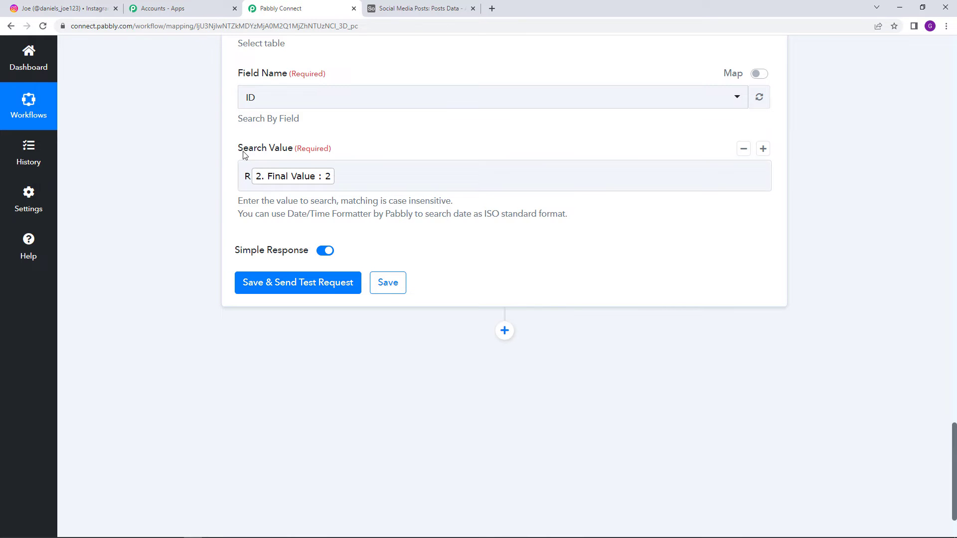
left_click(263, 184)
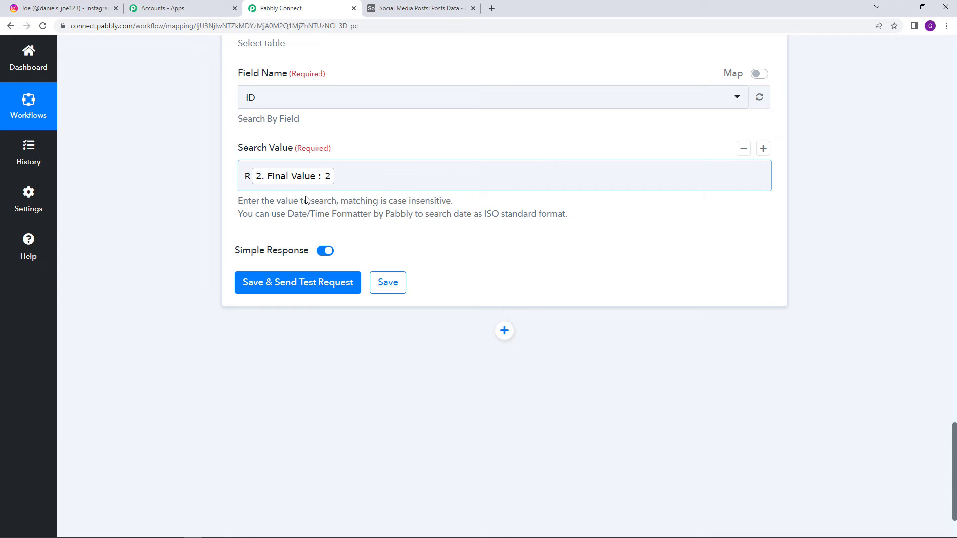
- Save the Airtable search step with a test request and expand the returned title to its full text
left_click(315, 283)
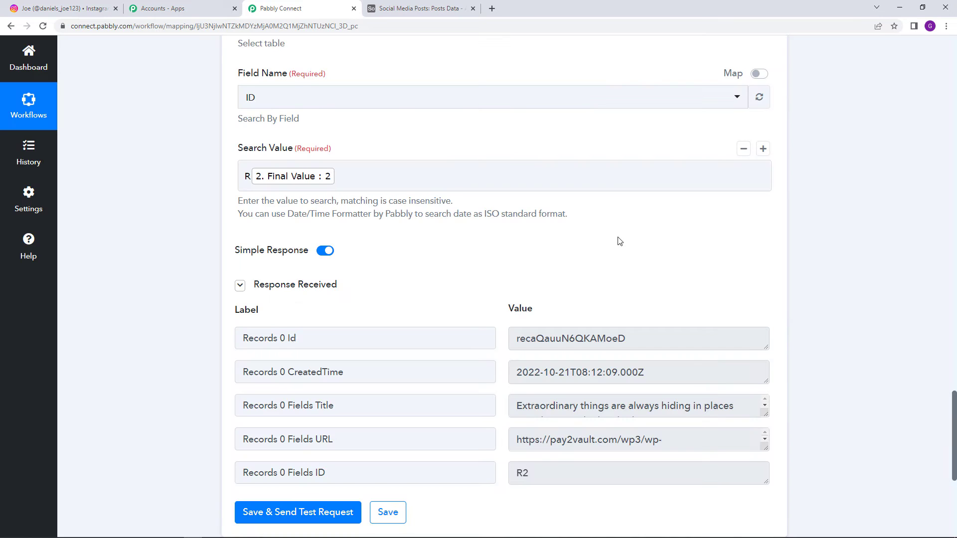
scroll(619, 241, "down", 4)
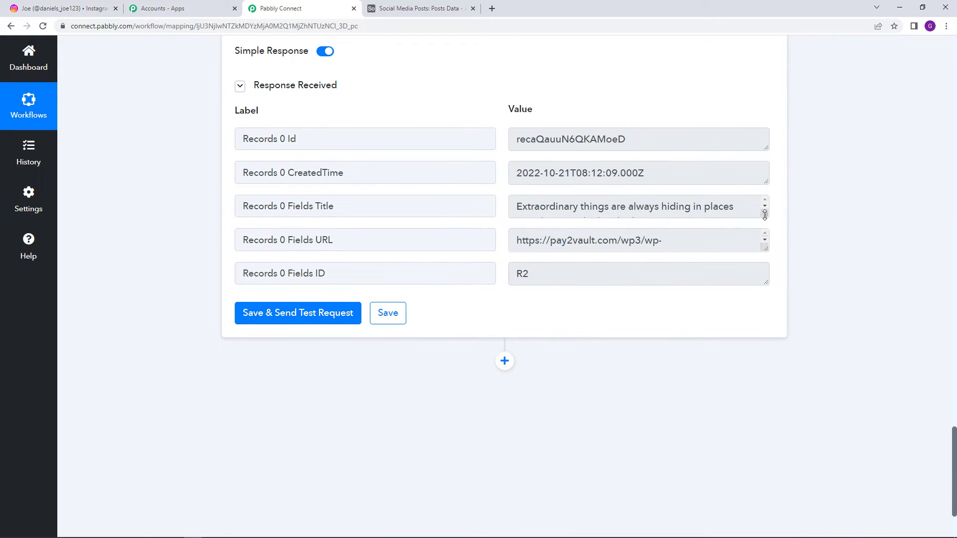
left_click_drag(764, 214, 767, 240)
left_click_drag(652, 223, 481, 207)
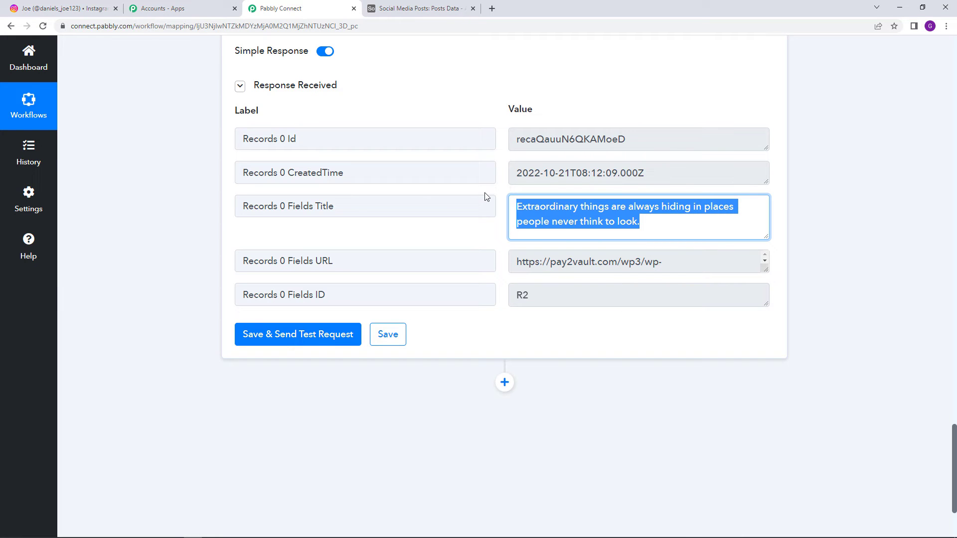
- Compare the returned title with record R2 in Airtable and expand the returned URL value in the response
left_click(412, 8)
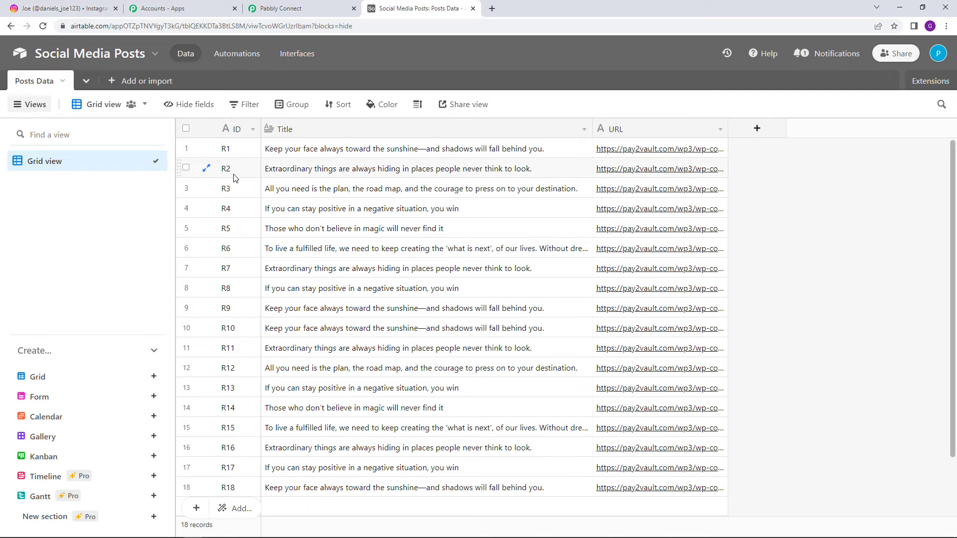
left_click(295, 172)
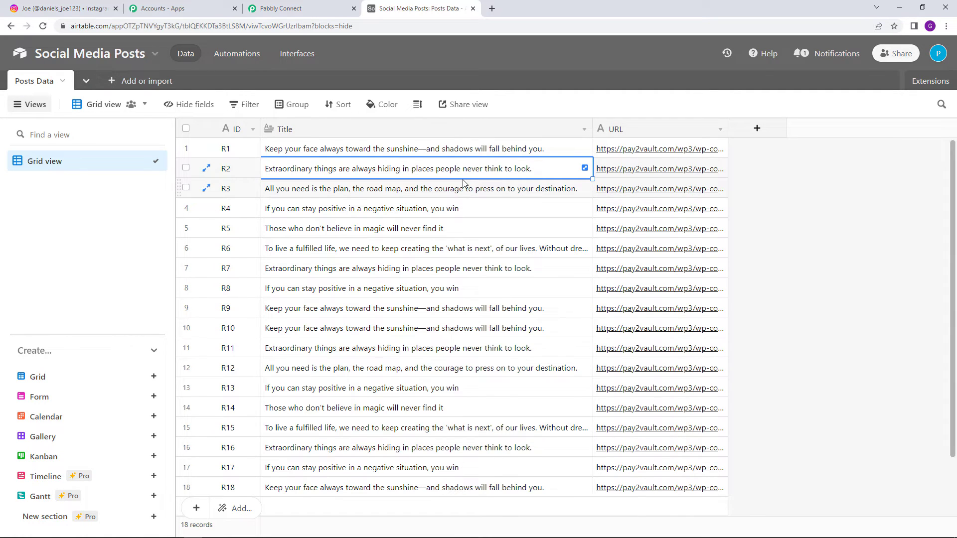
left_click(319, 7)
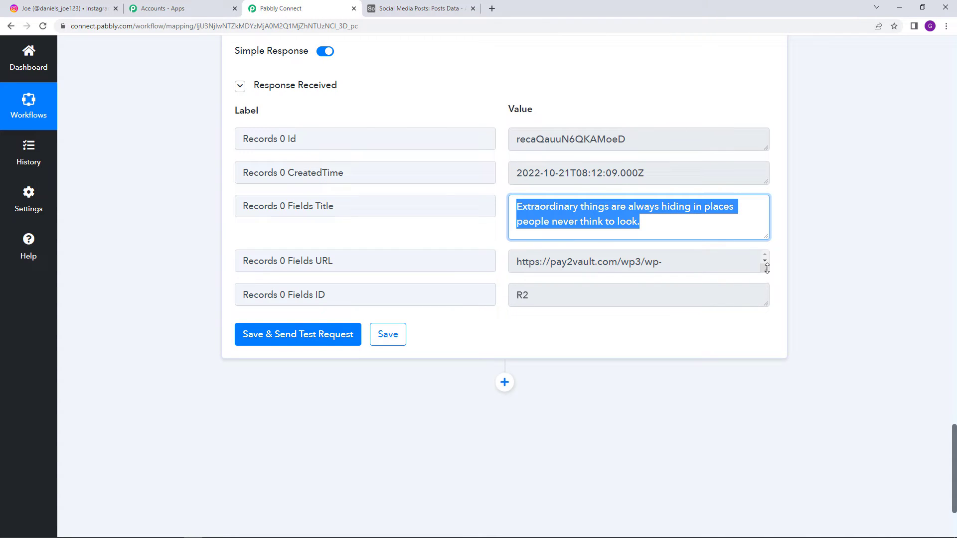
left_click_drag(765, 269, 421, 239)
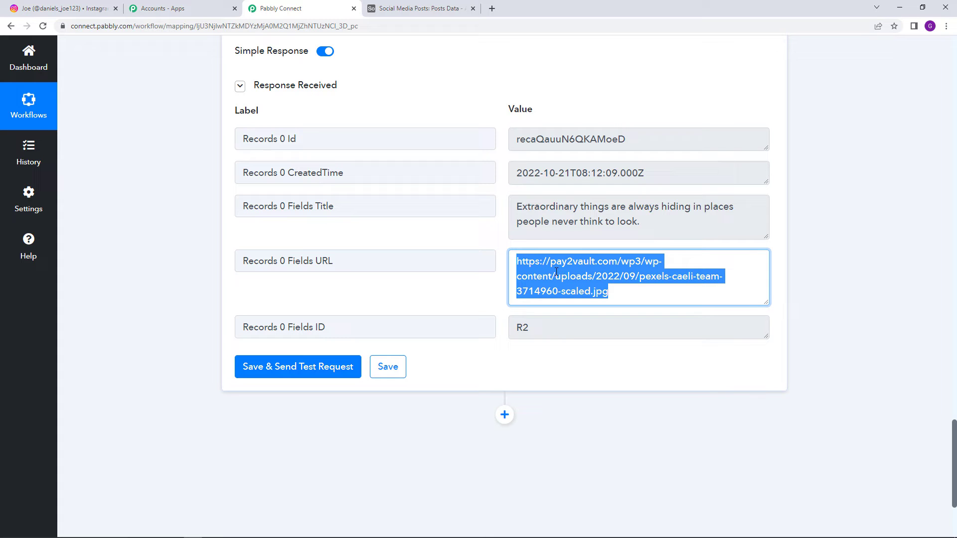
left_click(606, 361)
- Add an action step after the Airtable search, choose Instagram as its app and review the available action events
scroll(603, 358, "down", 4)
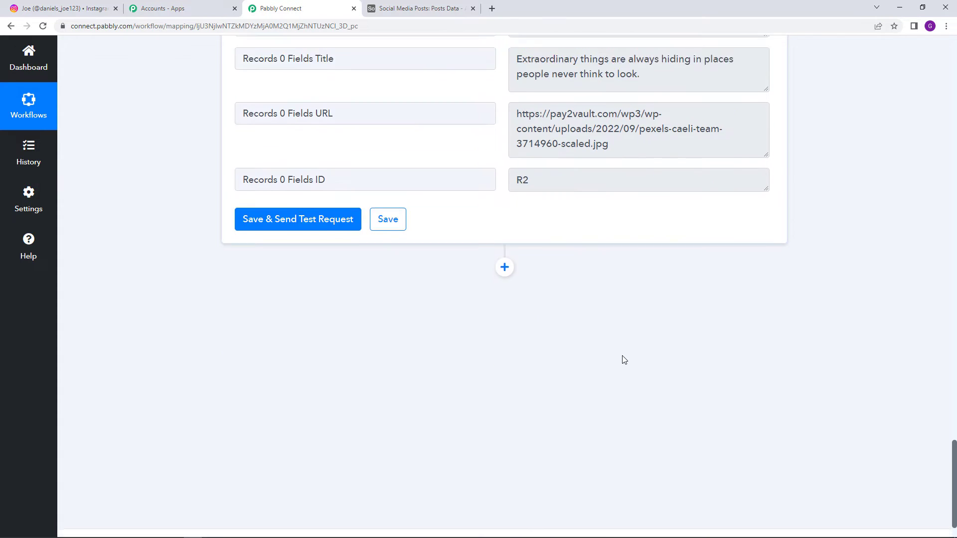
left_click(504, 249)
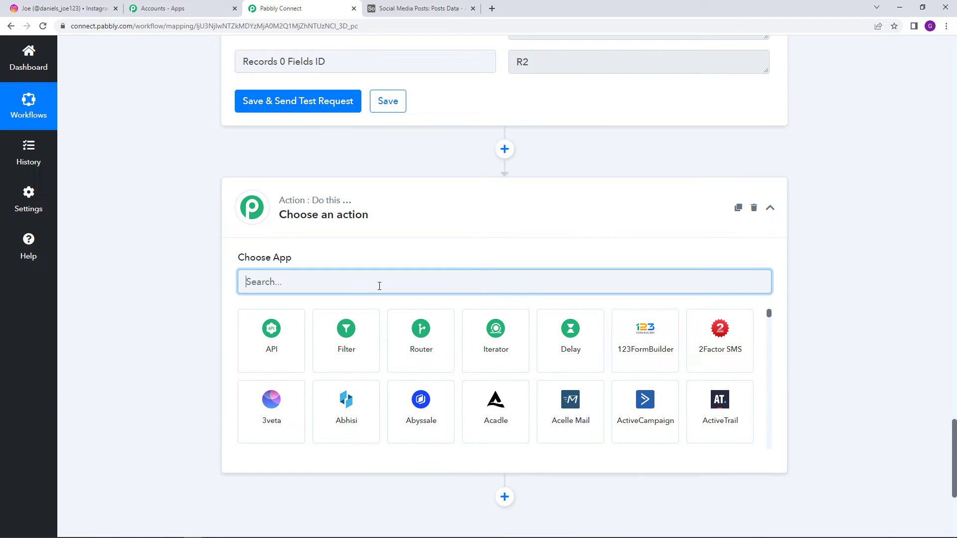
type("ins")
left_click(412, 350)
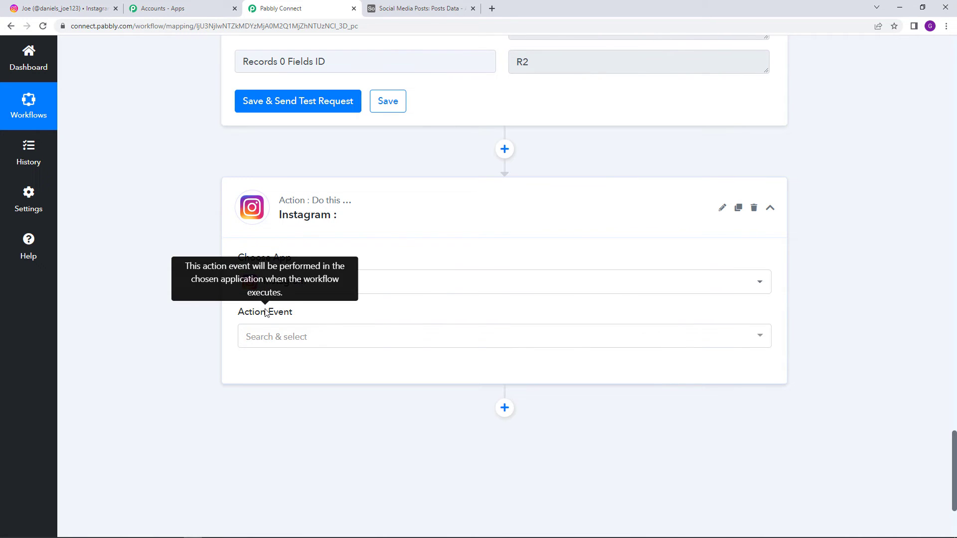
left_click(358, 346)
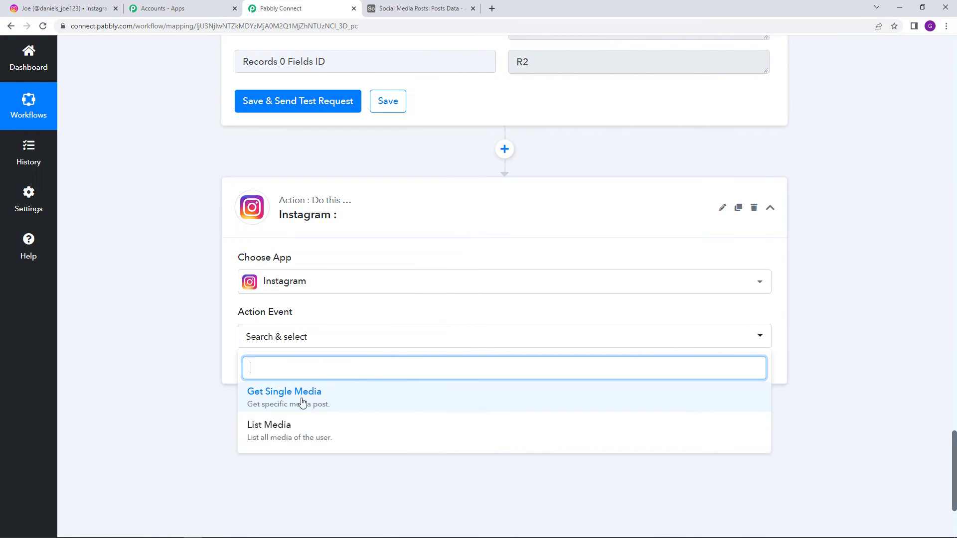
scroll(397, 414, "down", 2)
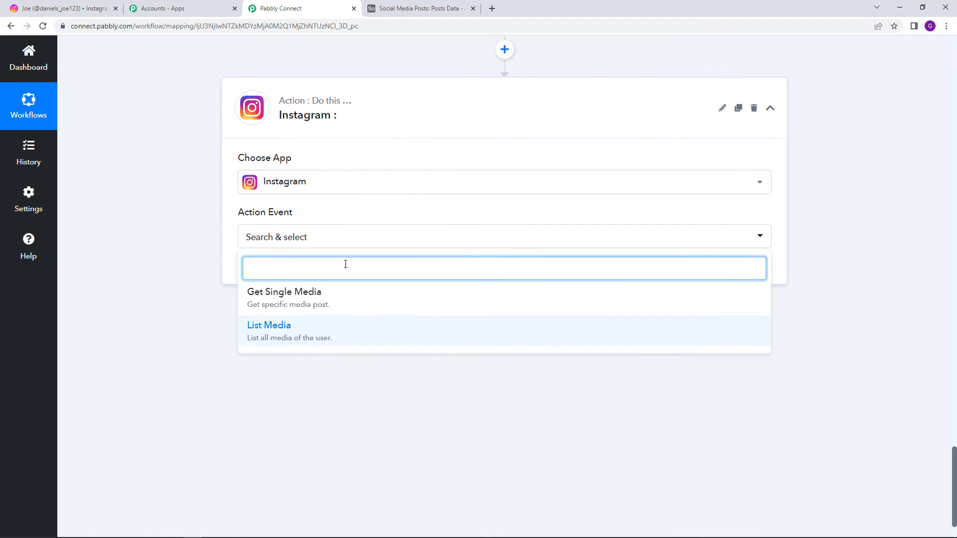
left_click(349, 238)
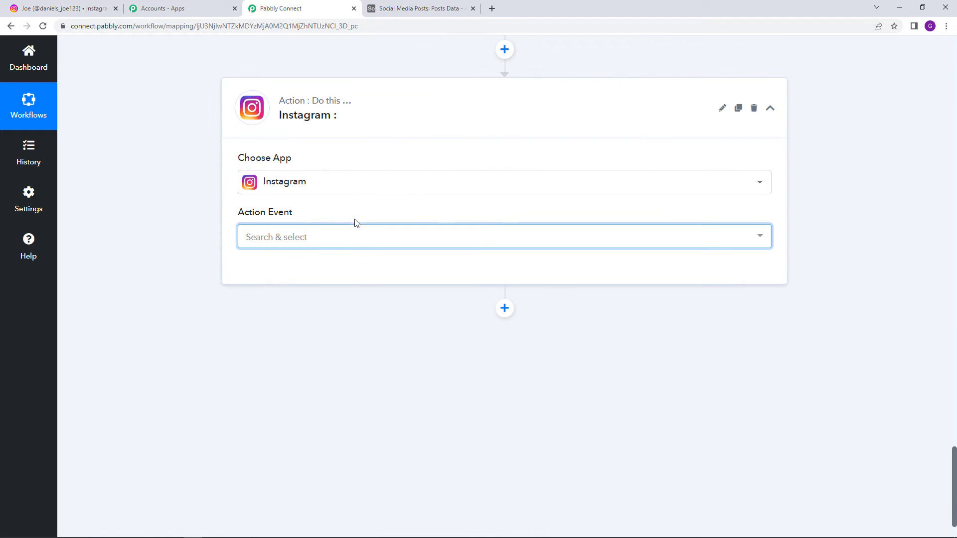
- Change the new step's app to Instagram for Business and choose Publish Photo as the action event
left_click(368, 188)
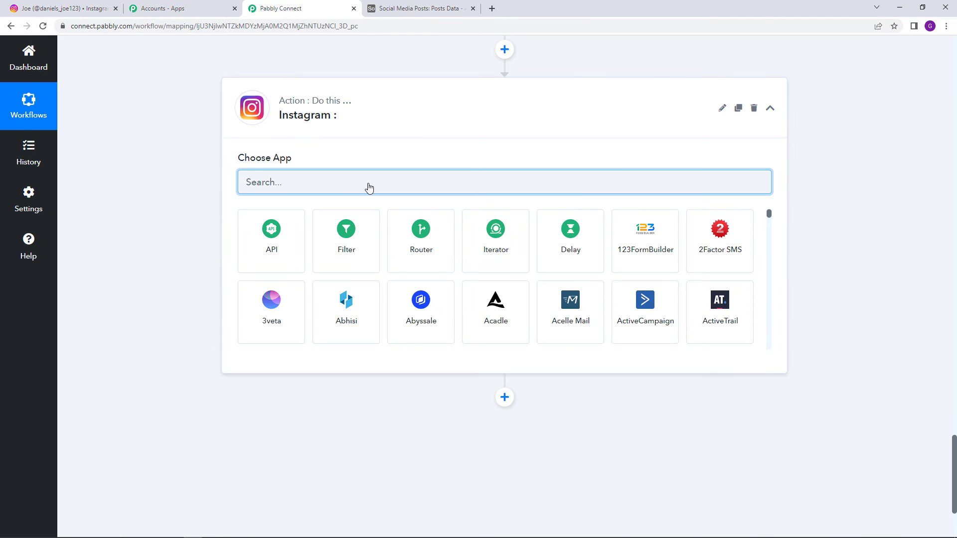
type("inst")
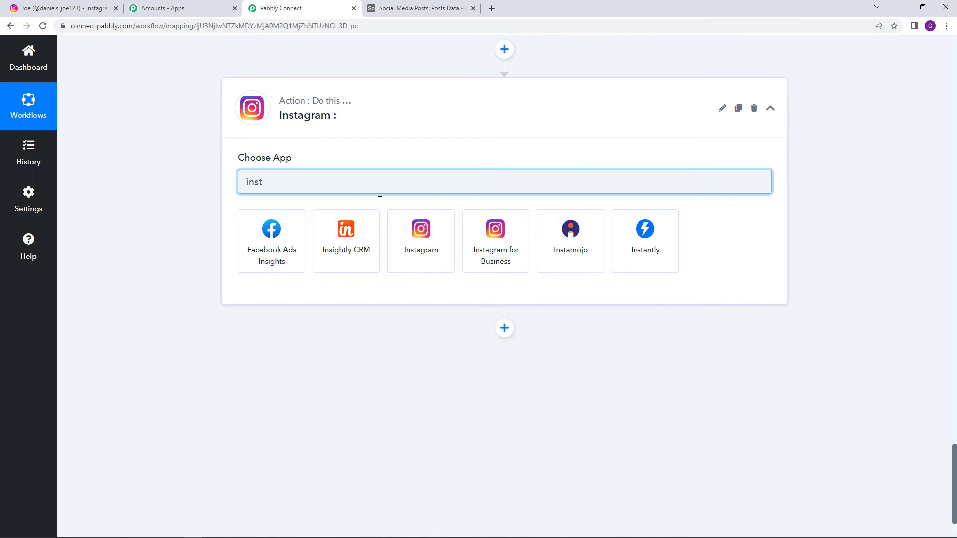
left_click(352, 254)
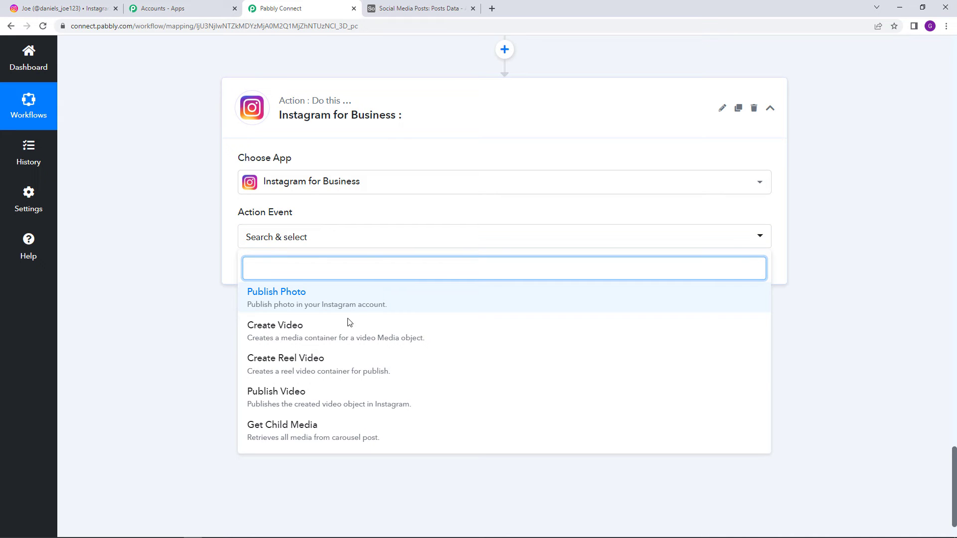
left_click(277, 306)
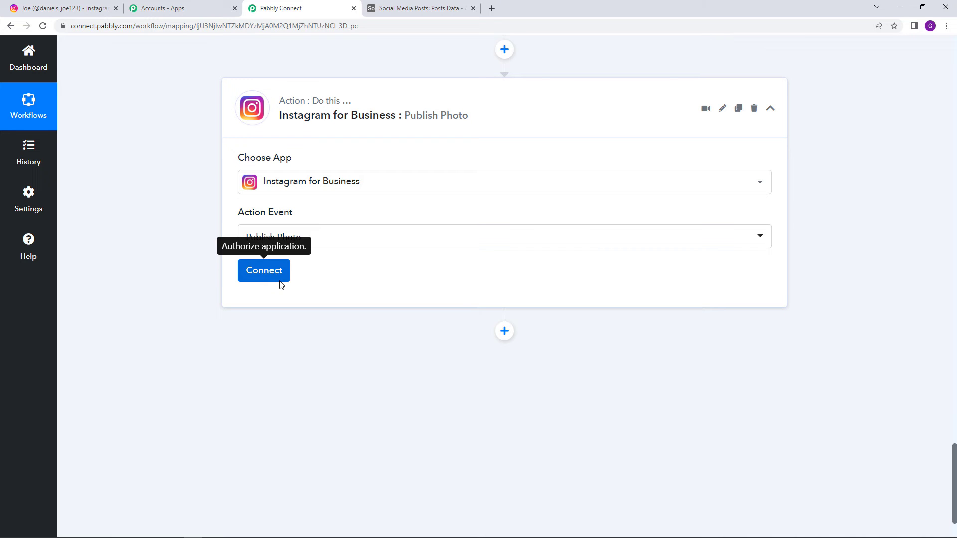
- Authorize the Publish Photo step through a new Instagram for Business connection
left_click(280, 281)
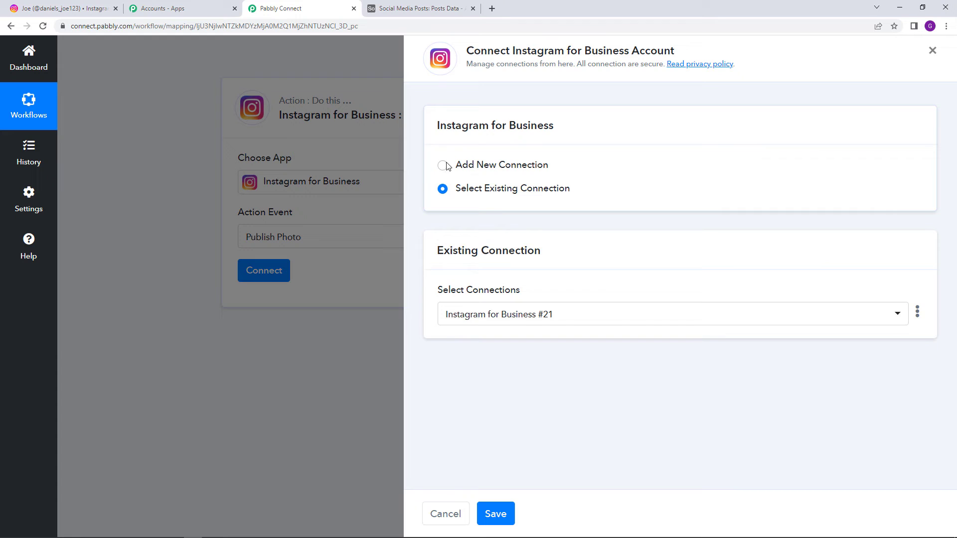
left_click(443, 165)
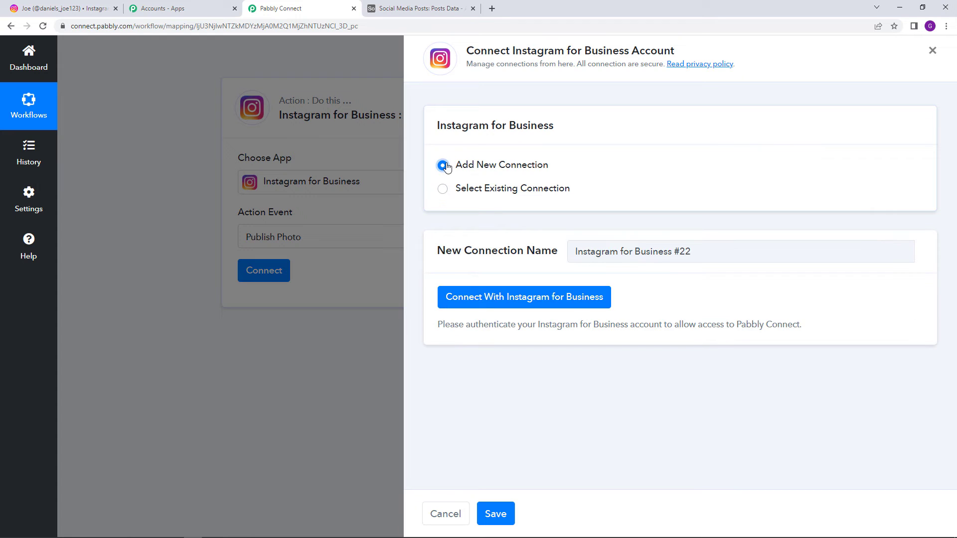
left_click(546, 297)
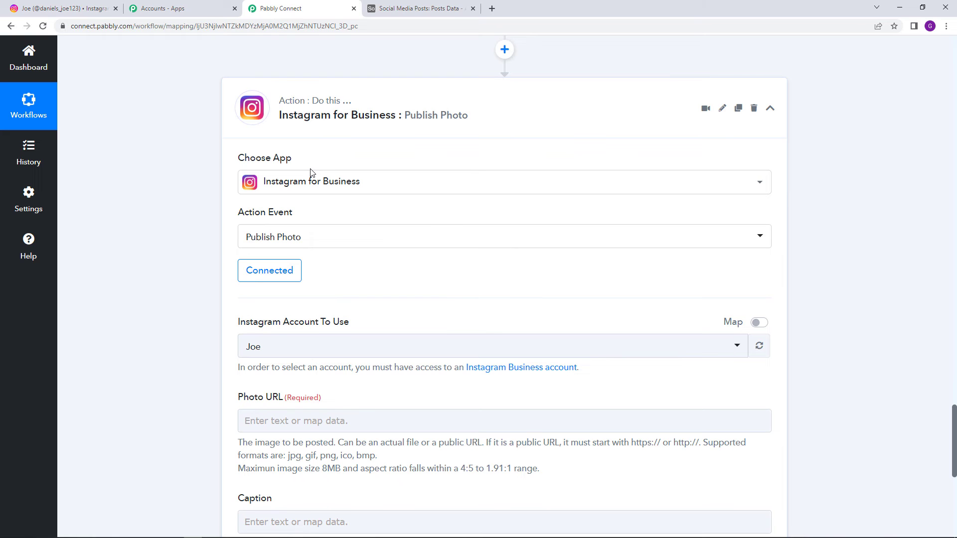
- Select the Instagram account to publish to and check its display name on the Instagram profile page
scroll(306, 208, "down", 3)
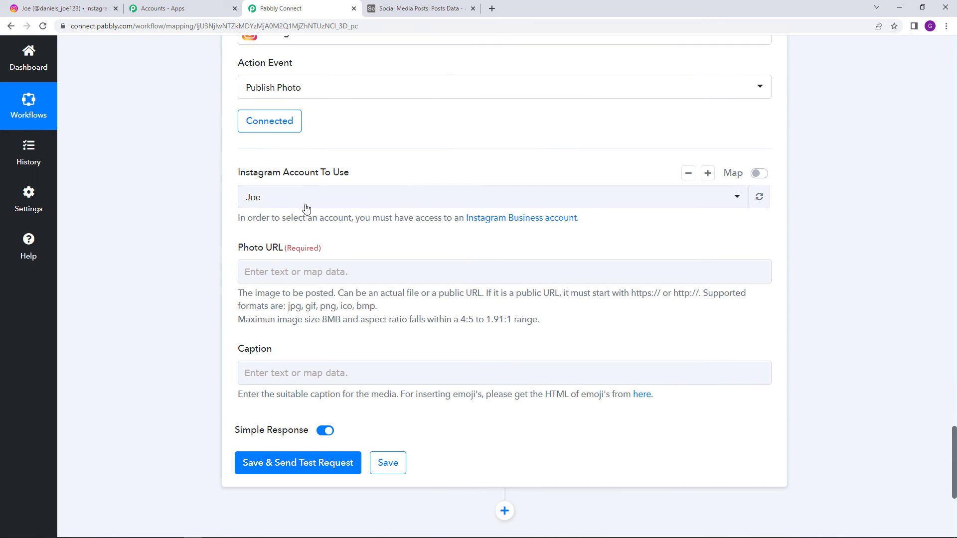
left_click(343, 207)
left_click(311, 252)
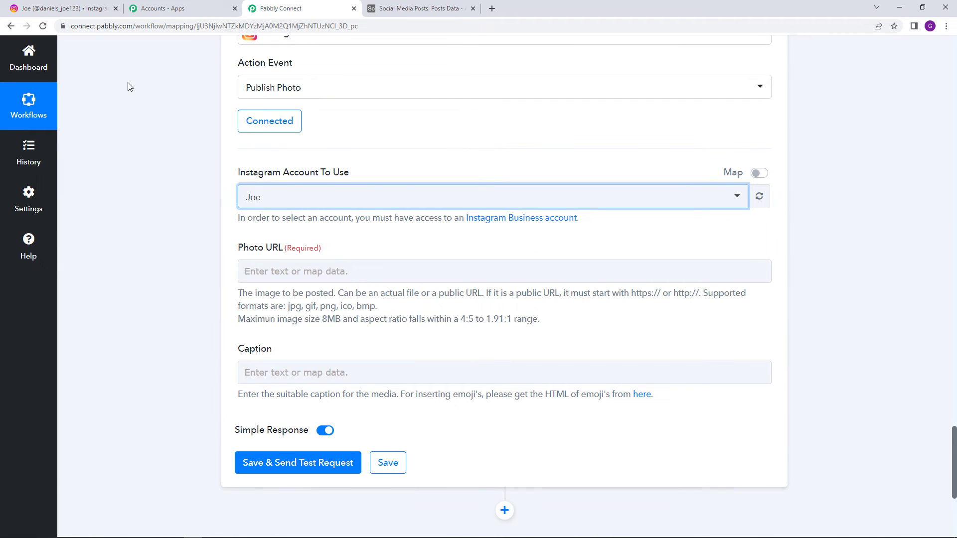
left_click(92, 8)
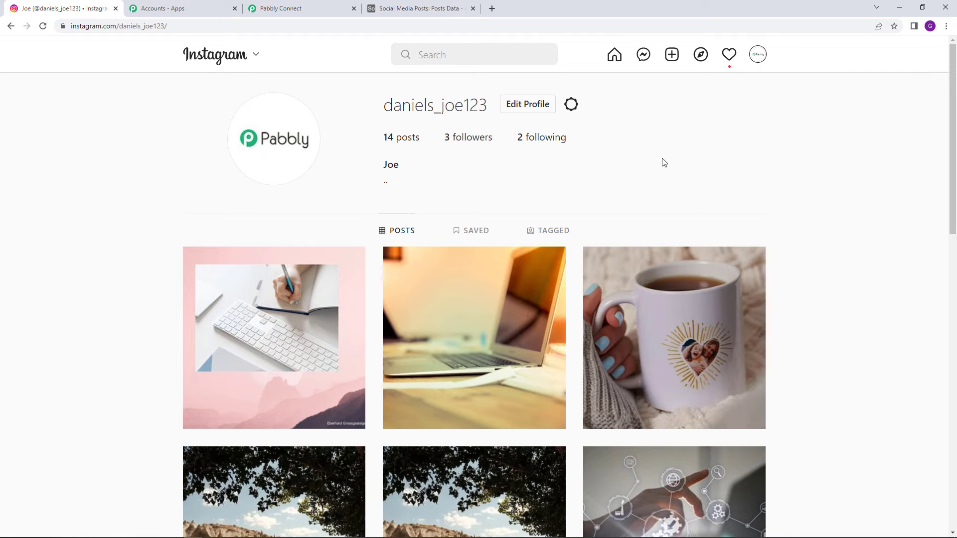
left_click_drag(384, 165, 400, 170)
left_click(298, 8)
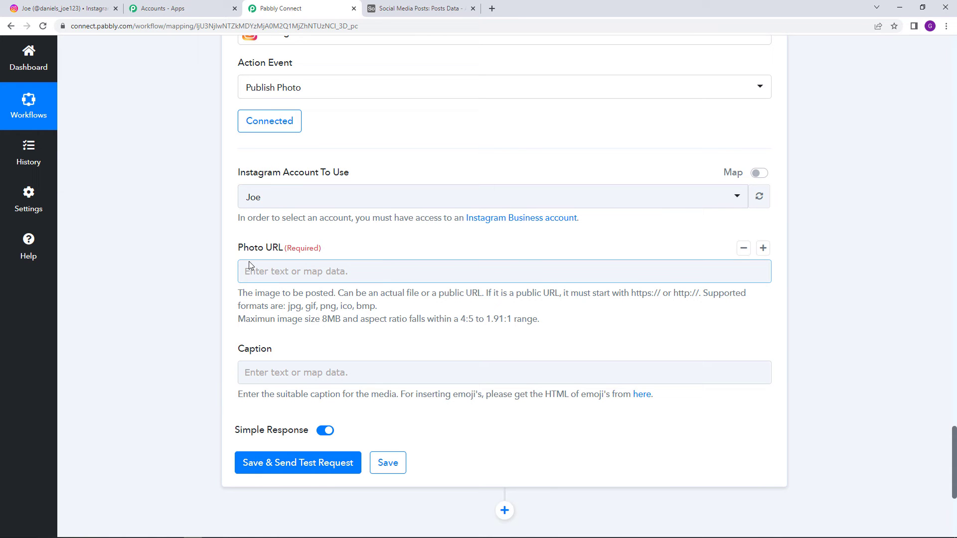
- Look over the existing posts on the Instagram profile and return to the workflow
left_click(52, 8)
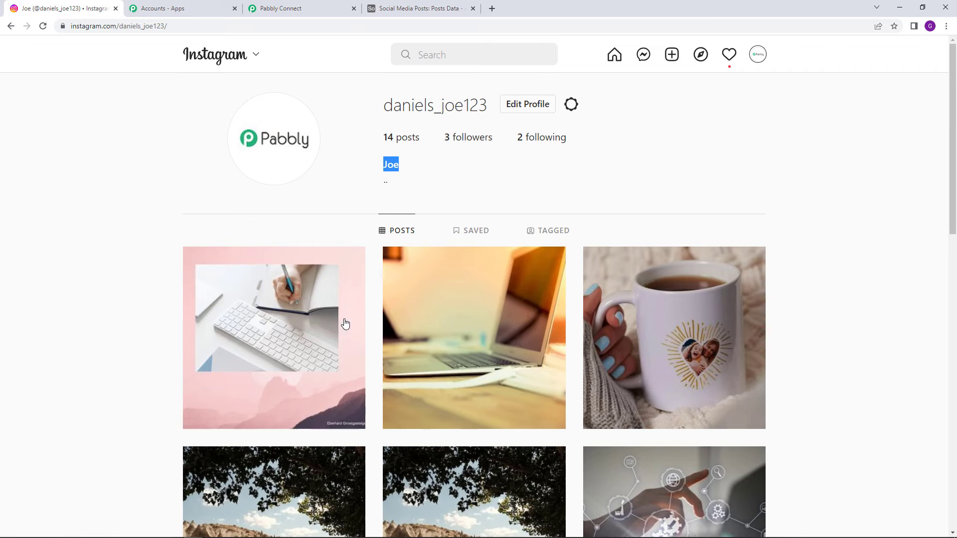
scroll(459, 412, "down", 2)
scroll(585, 354, "up", 2)
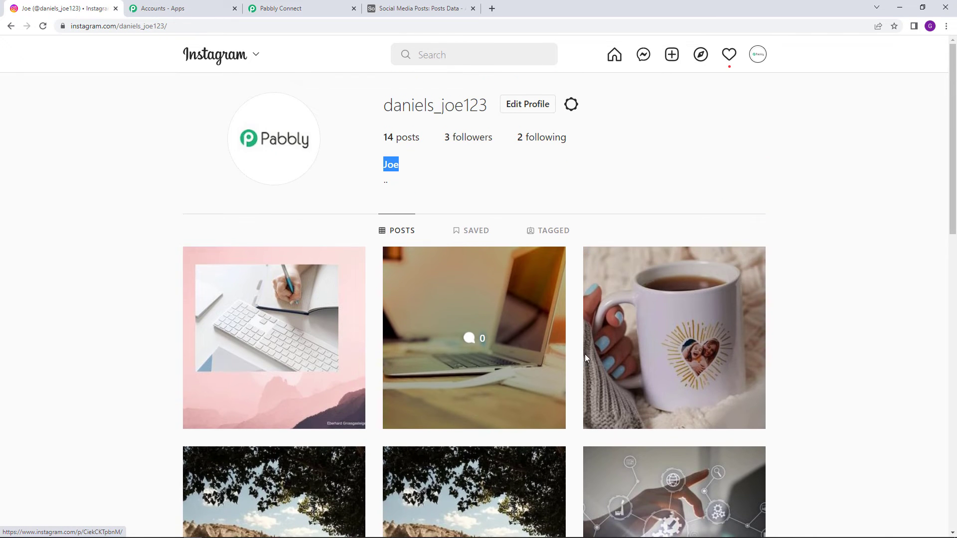
left_click(300, 9)
- Map the Photo URL to Records 0 Fields URL from the Airtable Search Record step
left_click(271, 267)
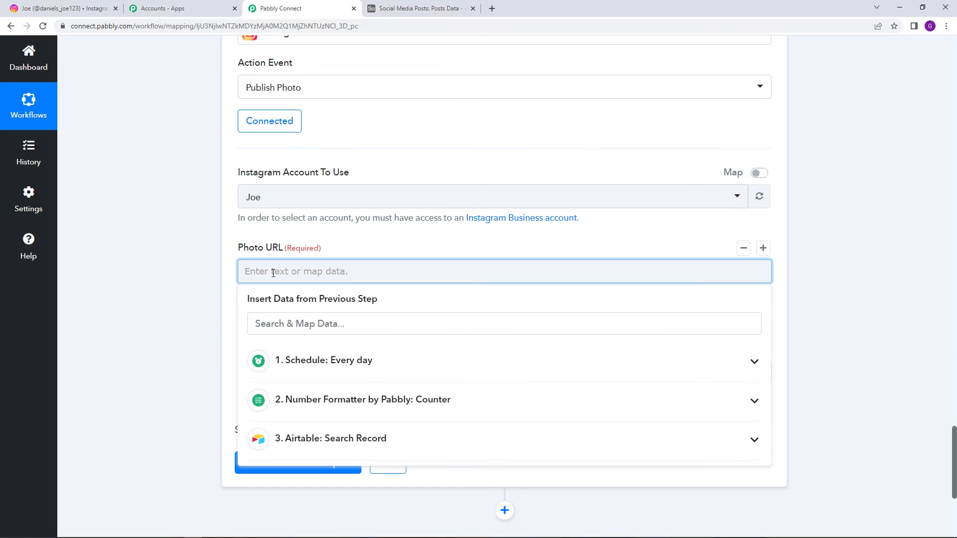
left_click(409, 318)
scroll(429, 334, "down", 2)
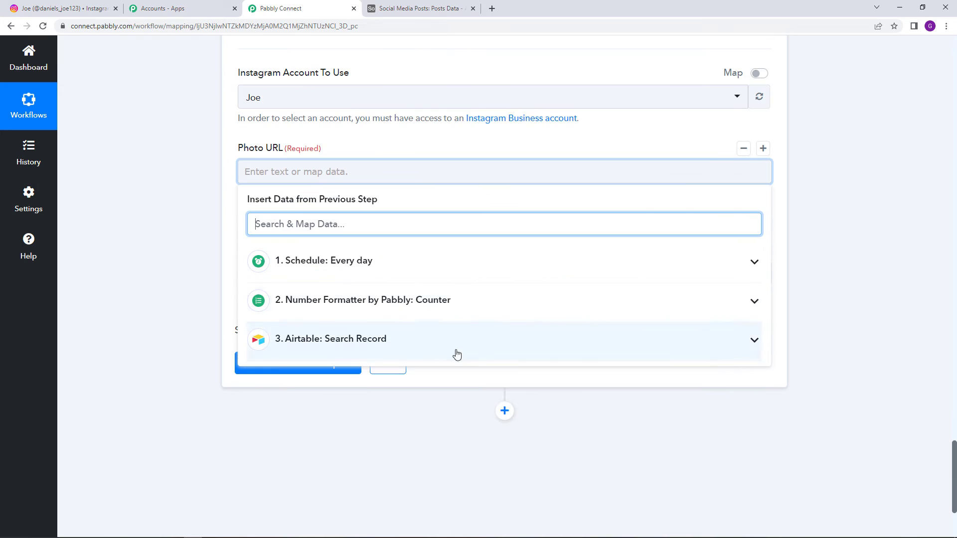
left_click(362, 346)
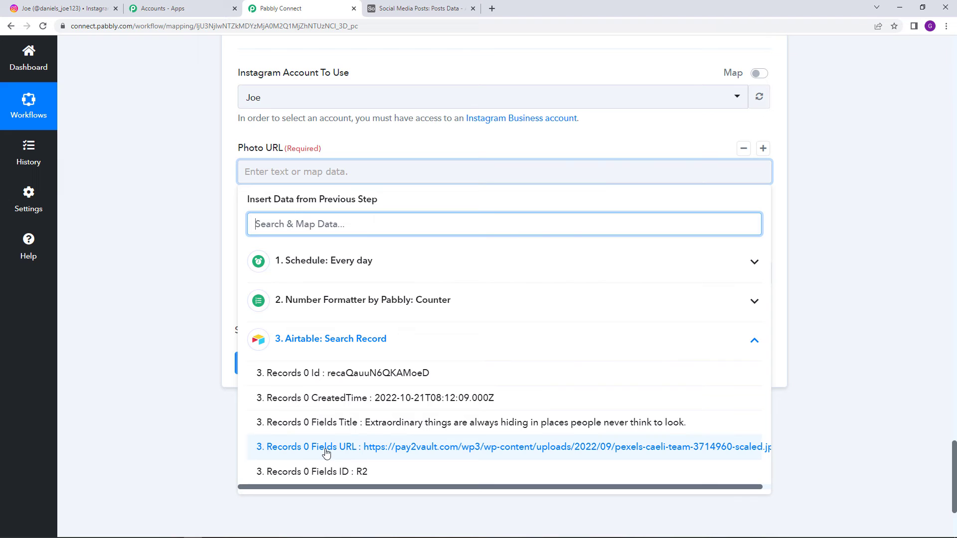
left_click(371, 451)
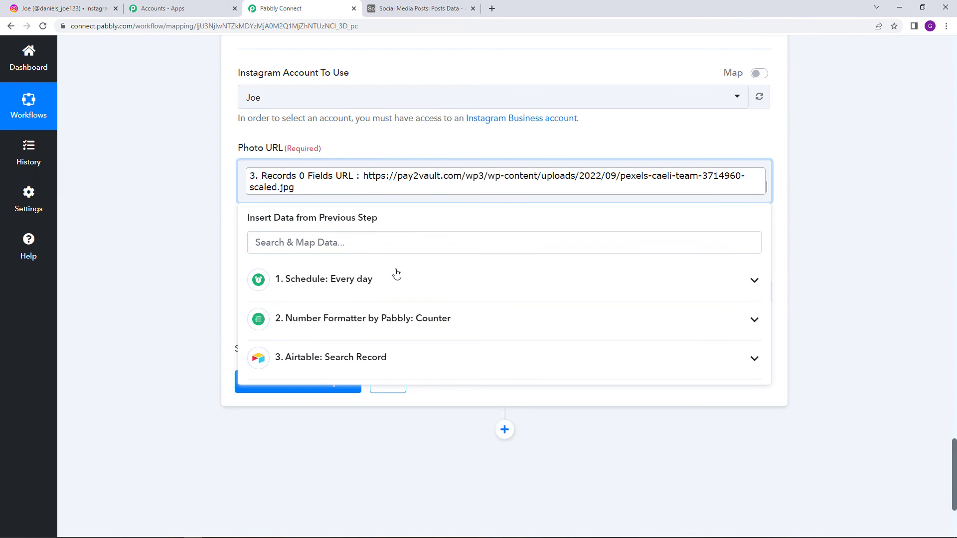
left_click(393, 140)
left_click(474, 192)
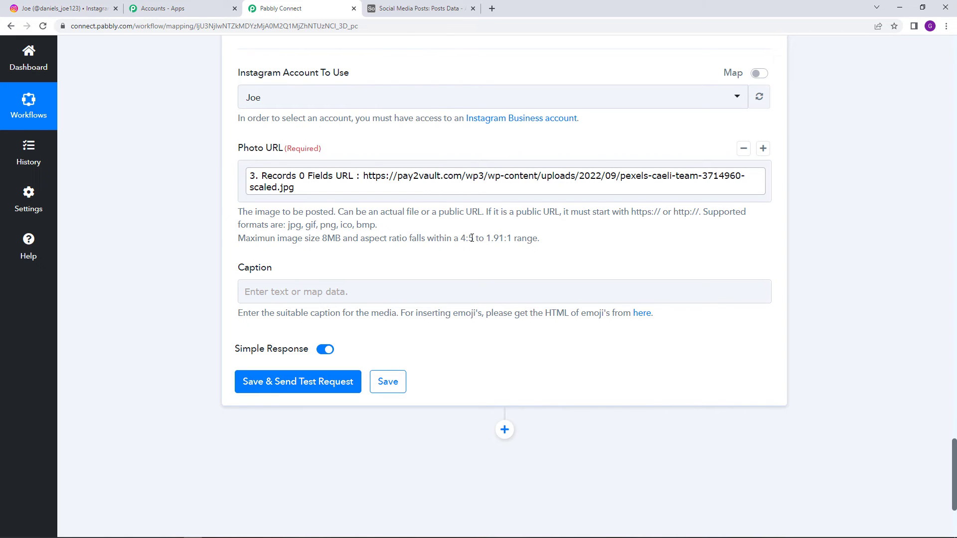
- Check the mapped photo URL against the response of the Airtable search step
scroll(471, 237, "up", 20)
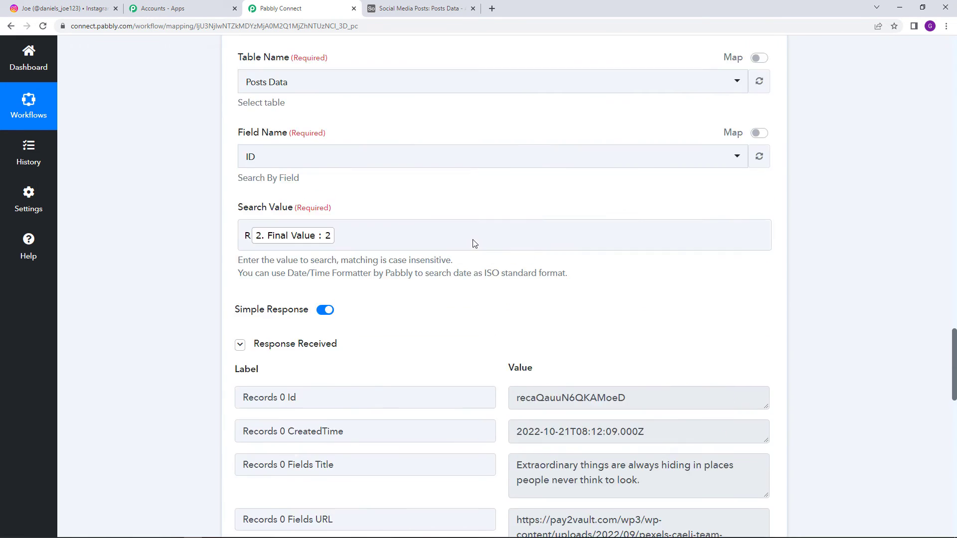
scroll(475, 246, "down", 15)
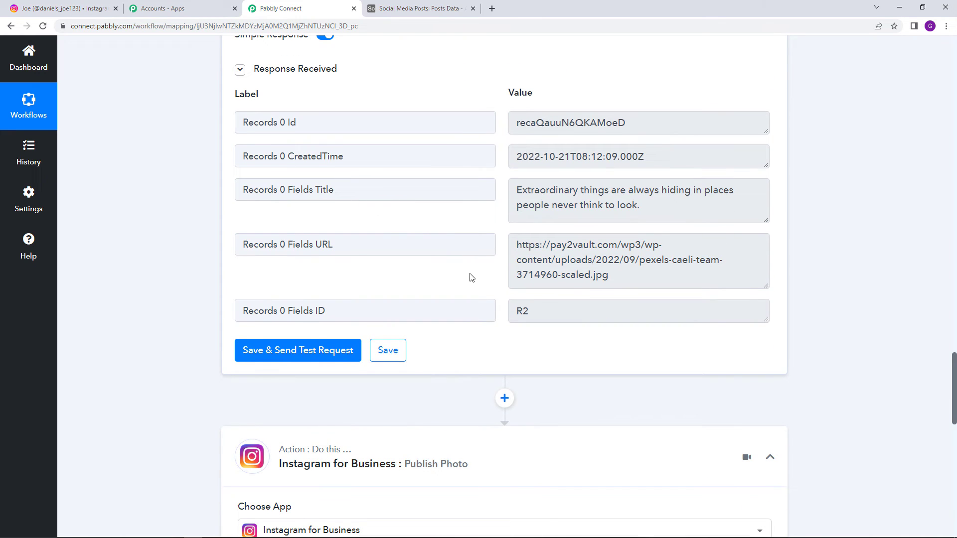
scroll(471, 278, "down", 5)
scroll(521, 110, "up", 3)
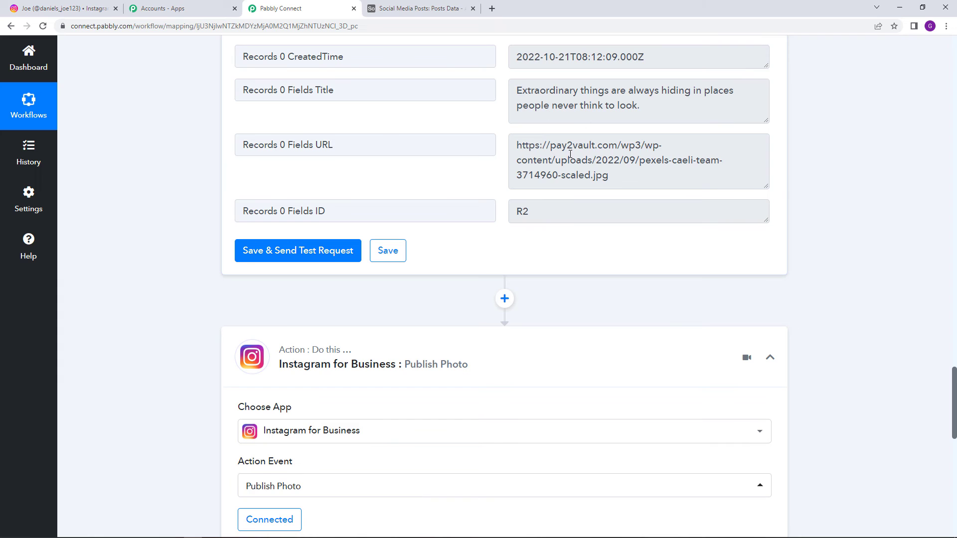
scroll(570, 154, "down", 10)
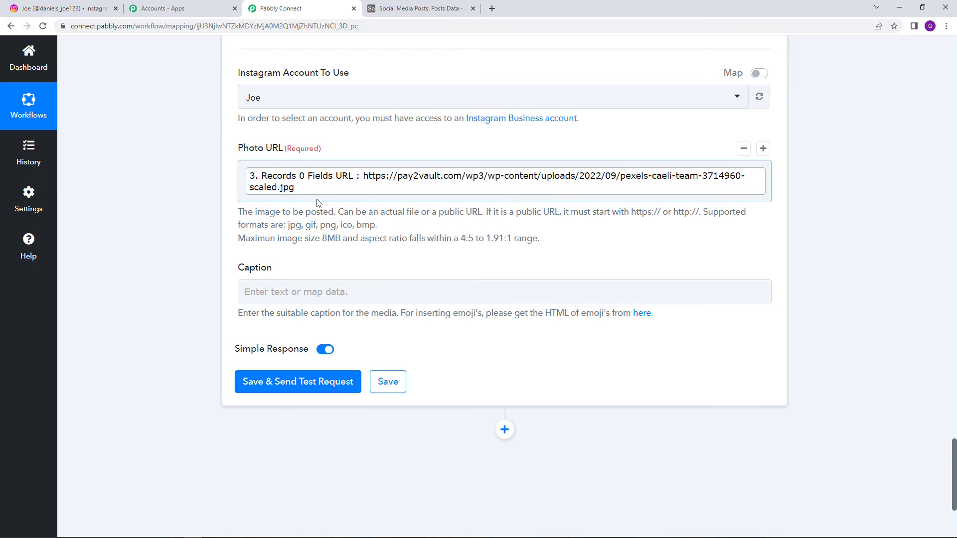
- Map the Caption to Records 0 Fields Title from the Airtable Search Record step
scroll(401, 249, "down", 1)
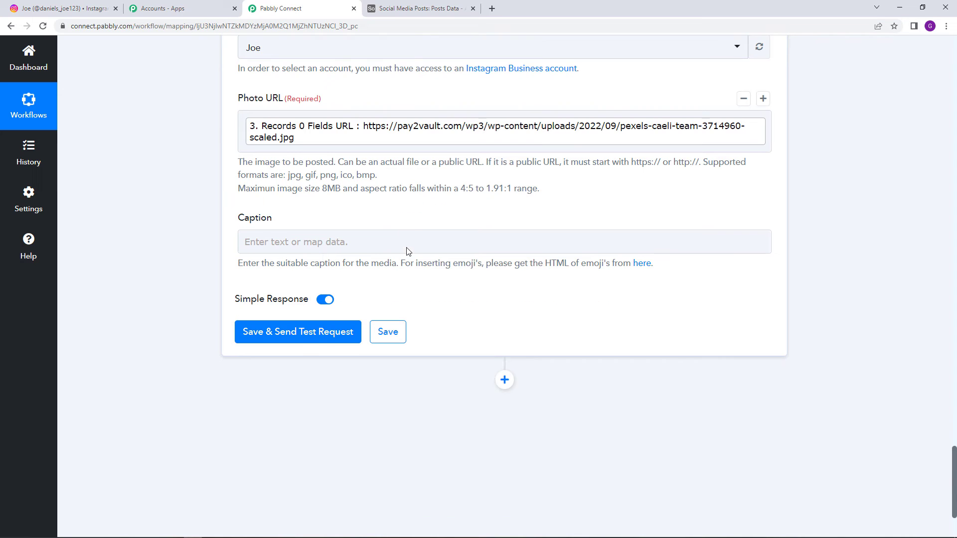
left_click(368, 244)
scroll(378, 269, "down", 2)
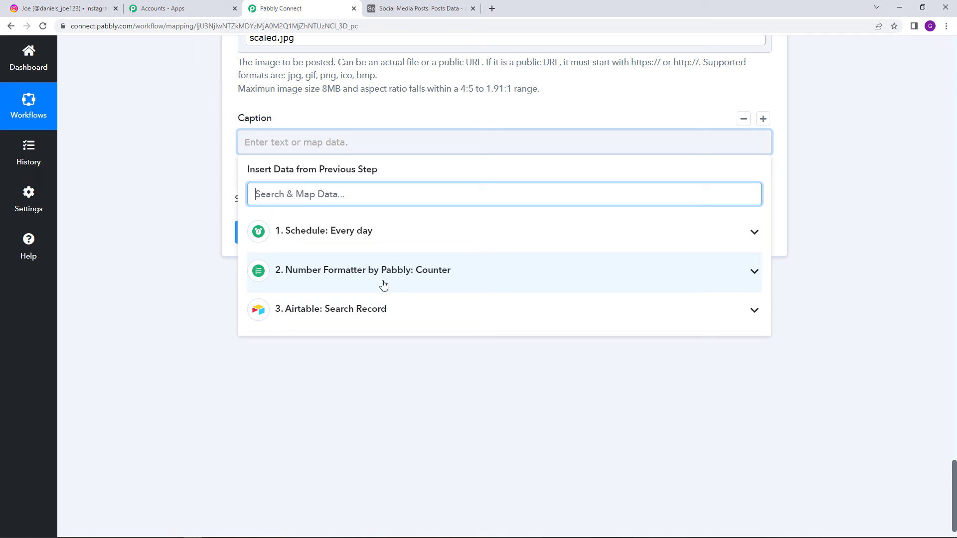
left_click(382, 308)
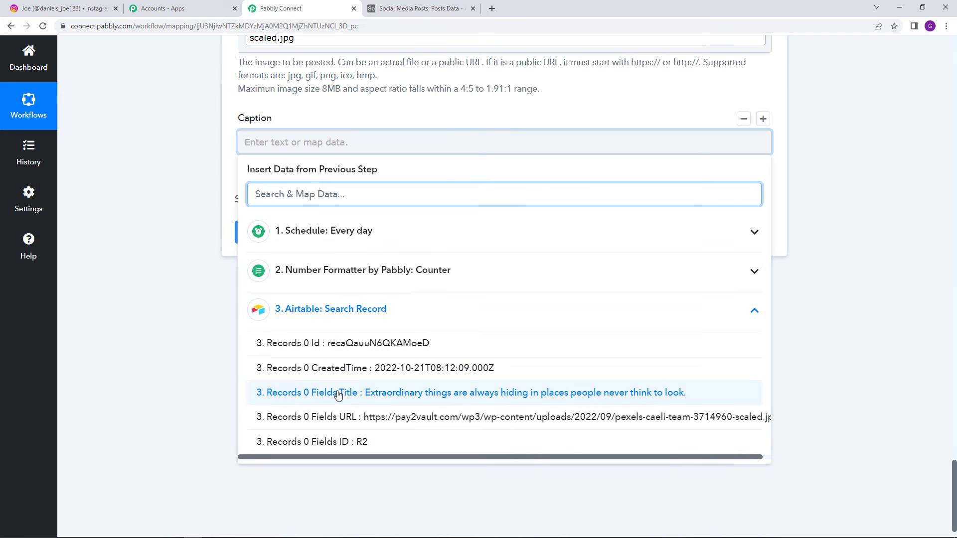
left_click(322, 397)
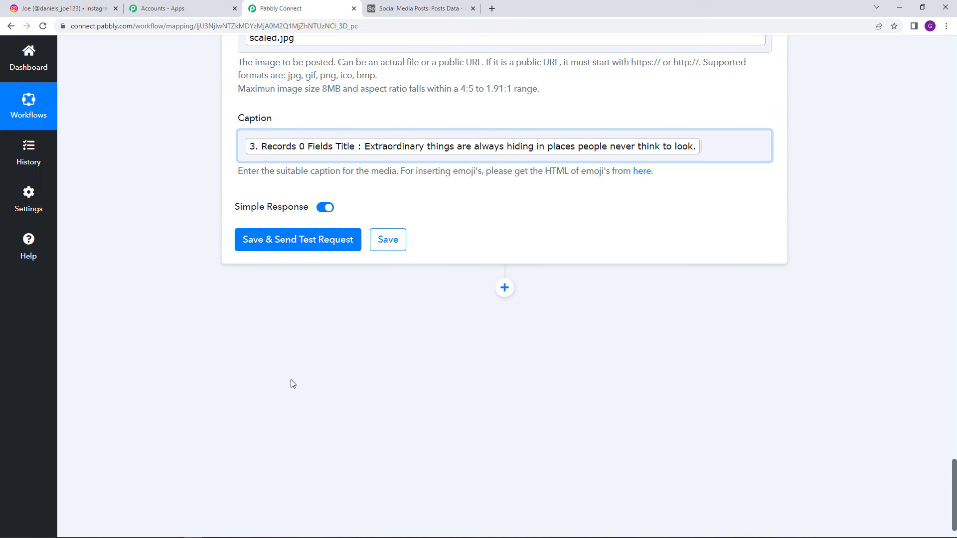
left_click(211, 331)
scroll(364, 255, "up", 2)
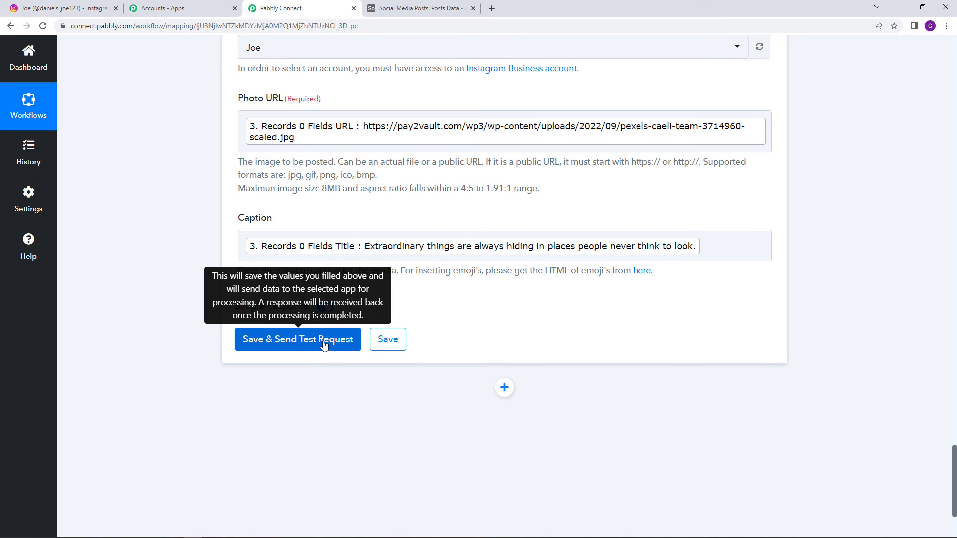
- Refresh the Instagram profile to check its existing posts before the test, and return to the workflow
left_click(60, 8)
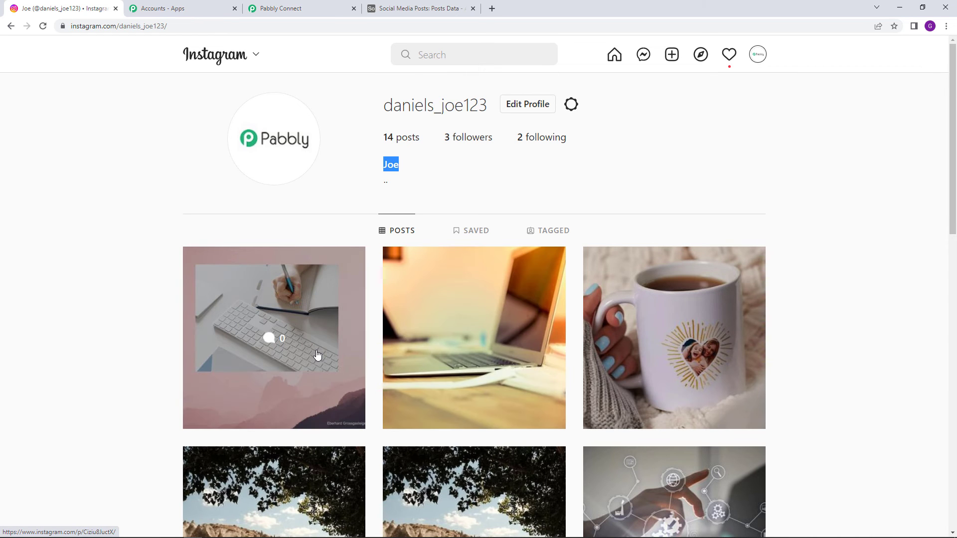
left_click(44, 26)
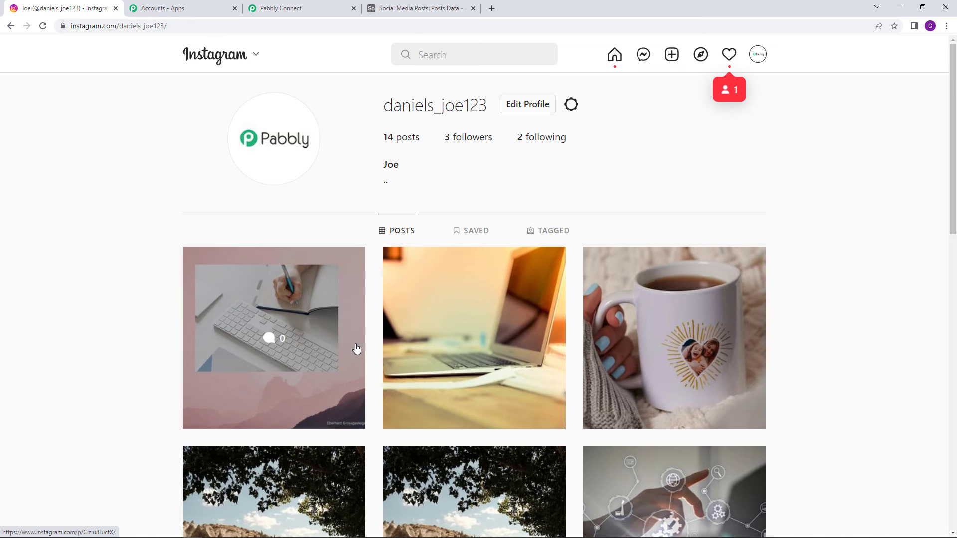
left_click(299, 10)
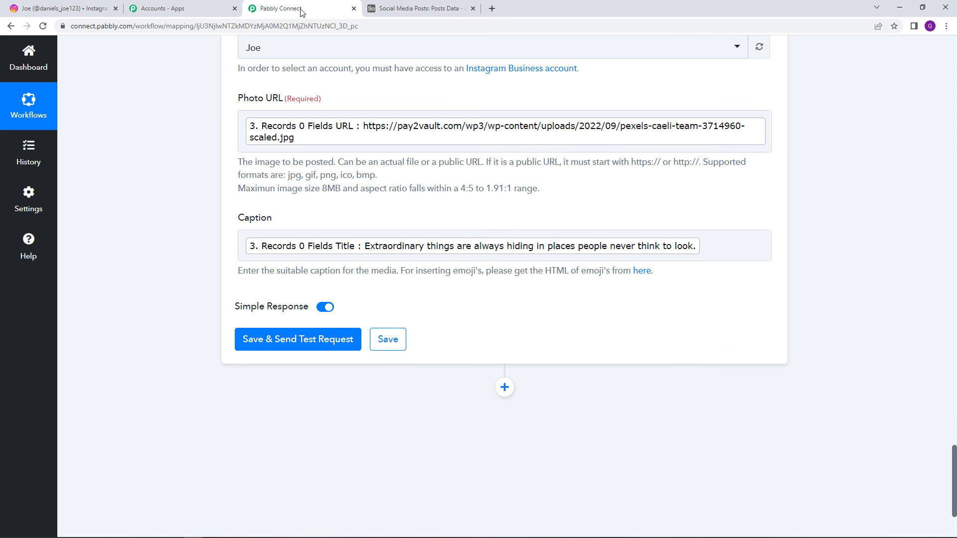
- Save the Instagram Publish Photo action and send its test request, checking the response received
left_click(273, 349)
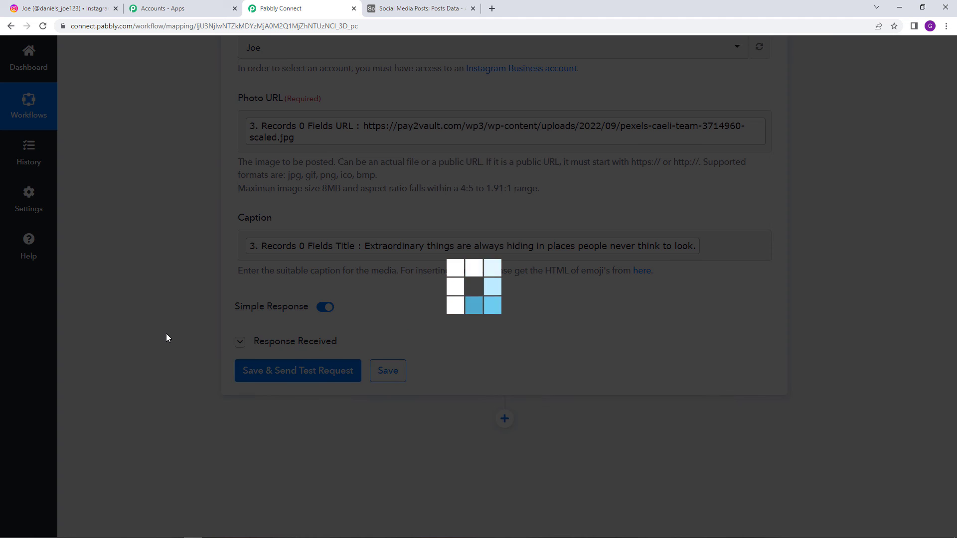
scroll(195, 363, "down", 2)
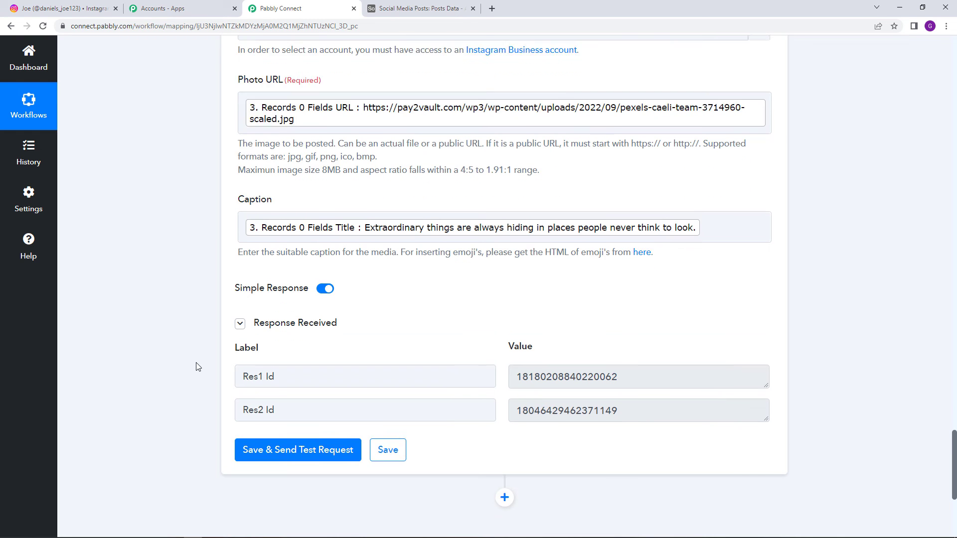
scroll(376, 271, "up", 4)
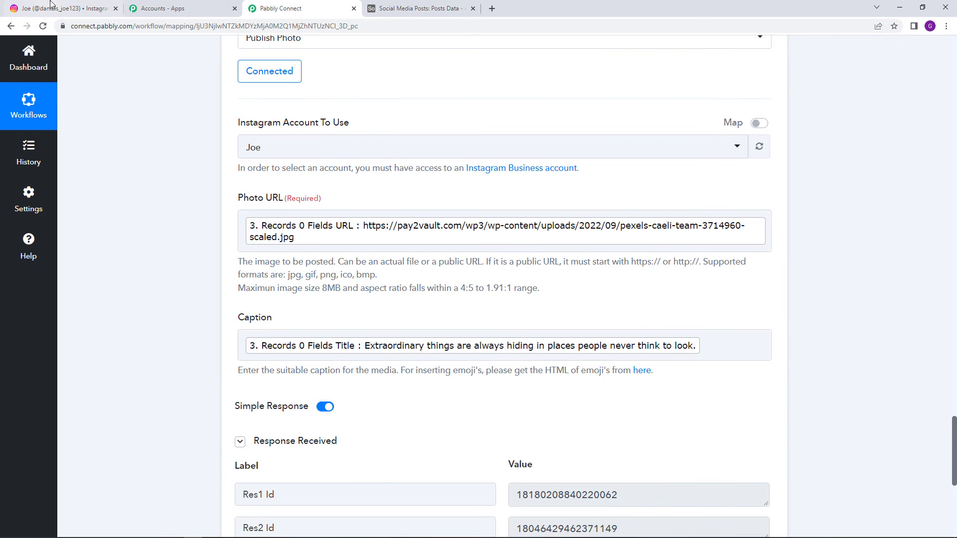
- Refresh the Instagram profile and open the newest post to check its photo and caption
left_click(50, 6)
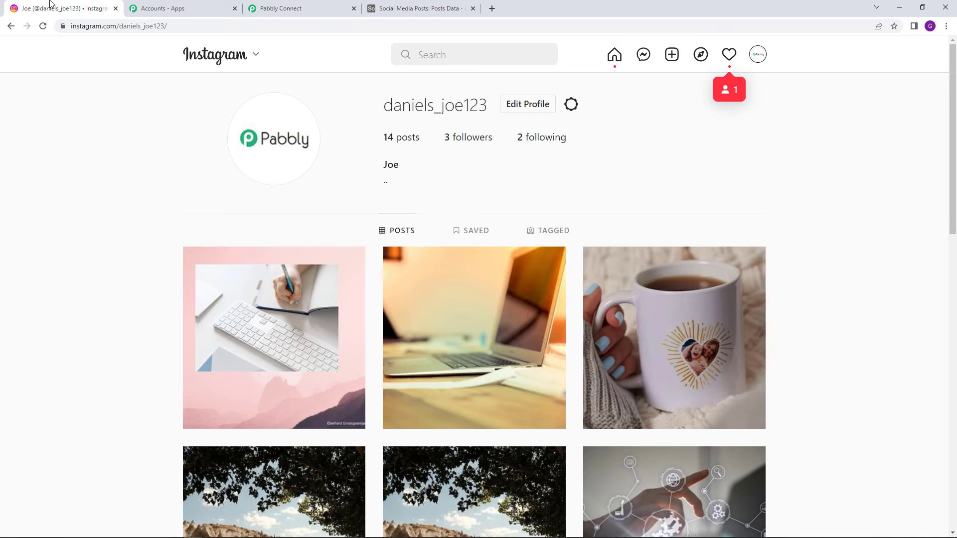
left_click(43, 26)
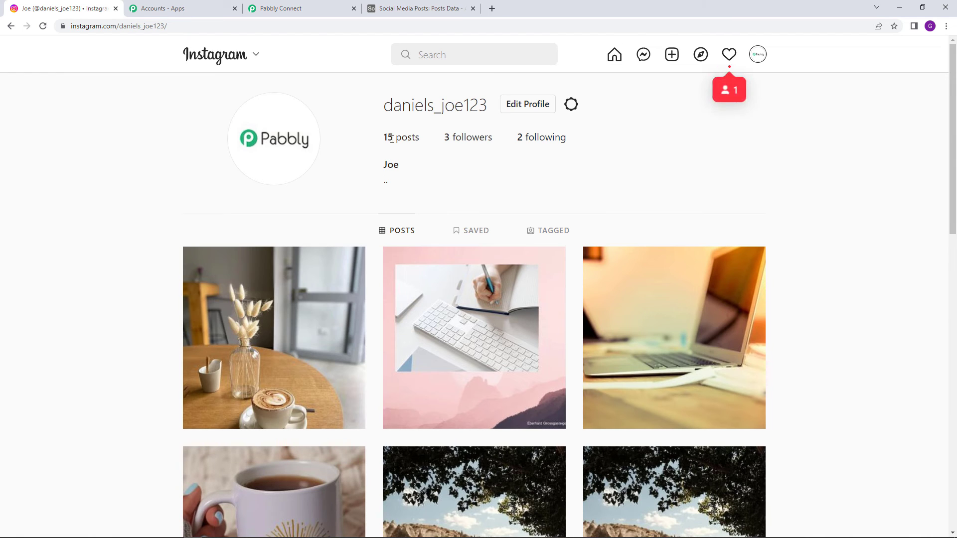
scroll(410, 175, "down", 1)
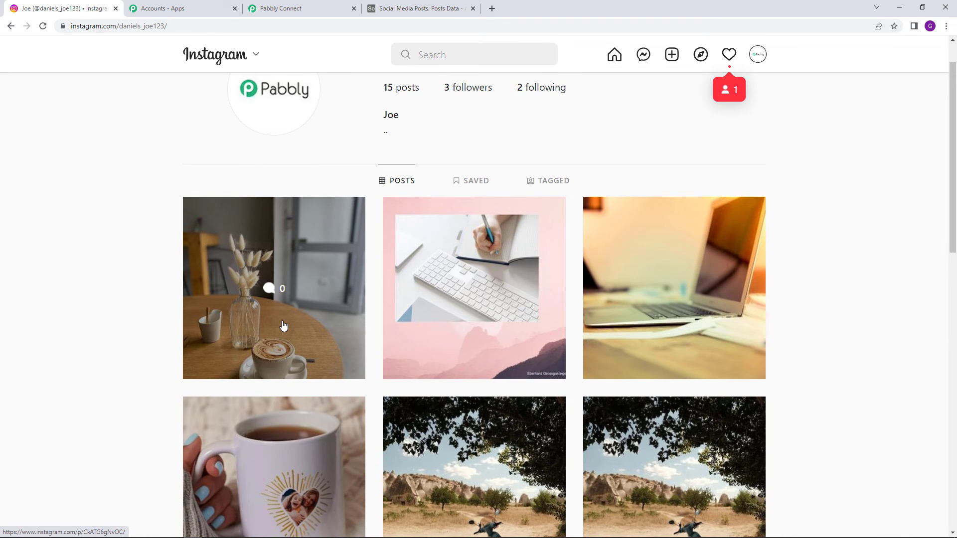
left_click(283, 326)
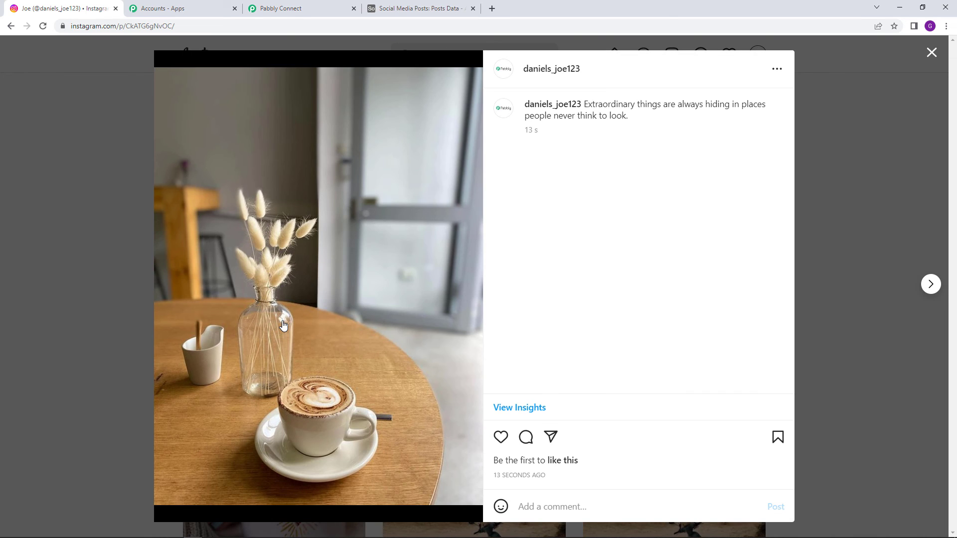
triple_click(597, 106)
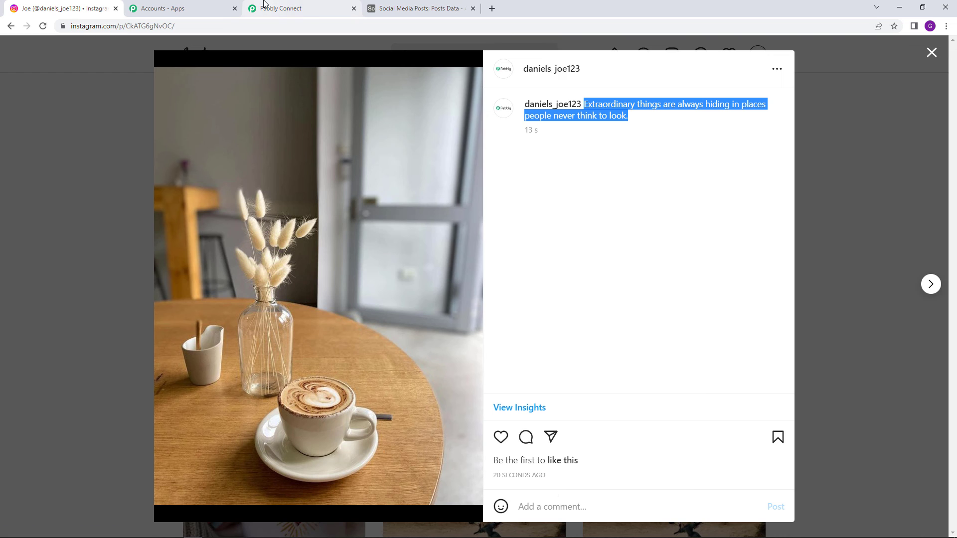
- Return to the workflow and save the Instagram Publish Photo action
left_click(277, 5)
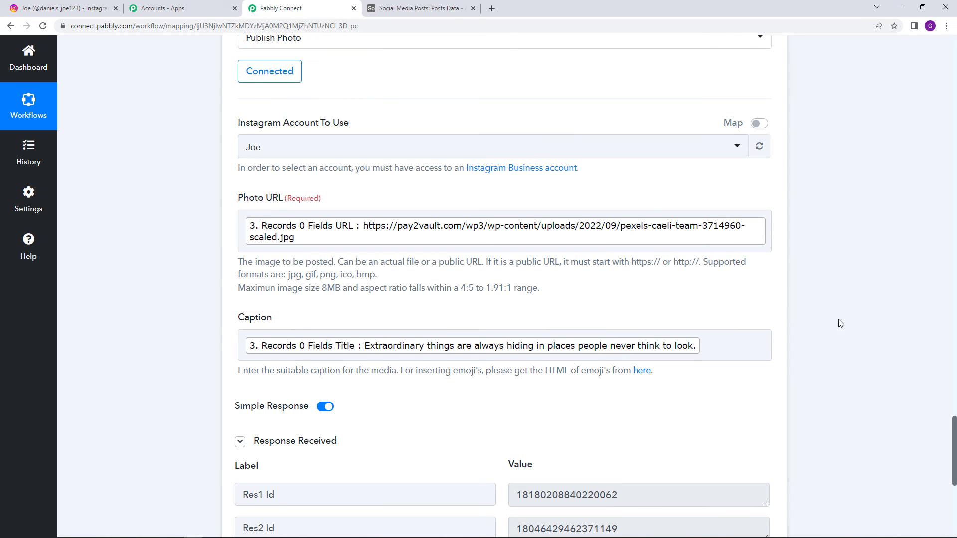
scroll(845, 328, "down", 2)
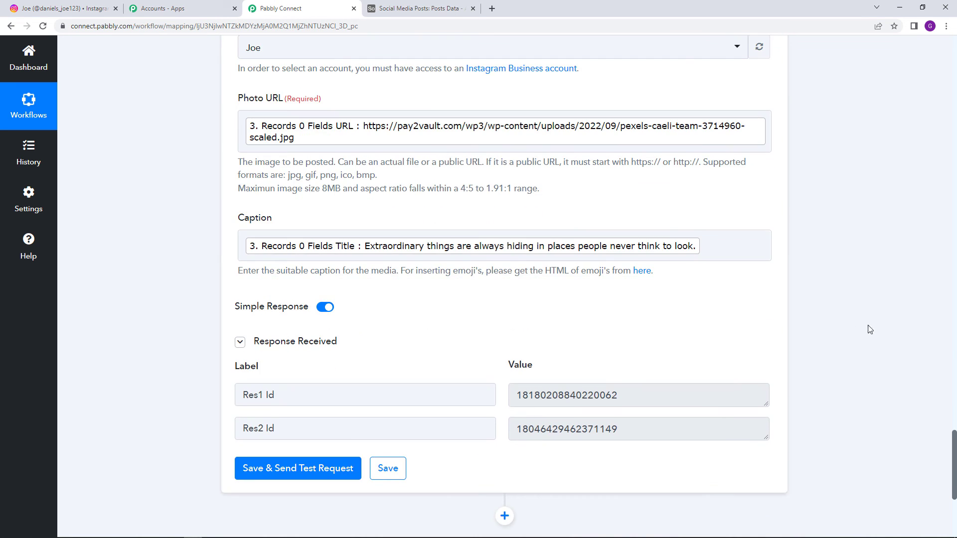
left_click(387, 468)
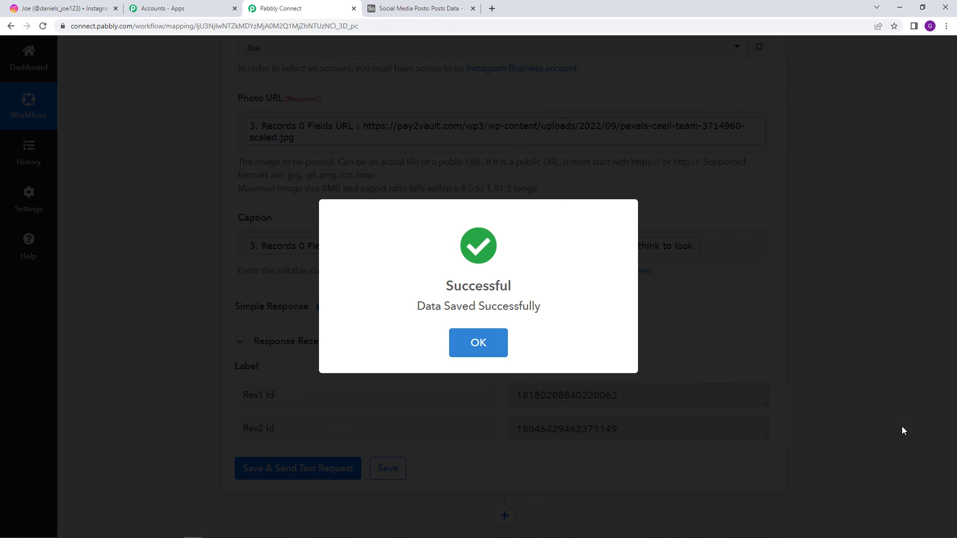
left_click(902, 430)
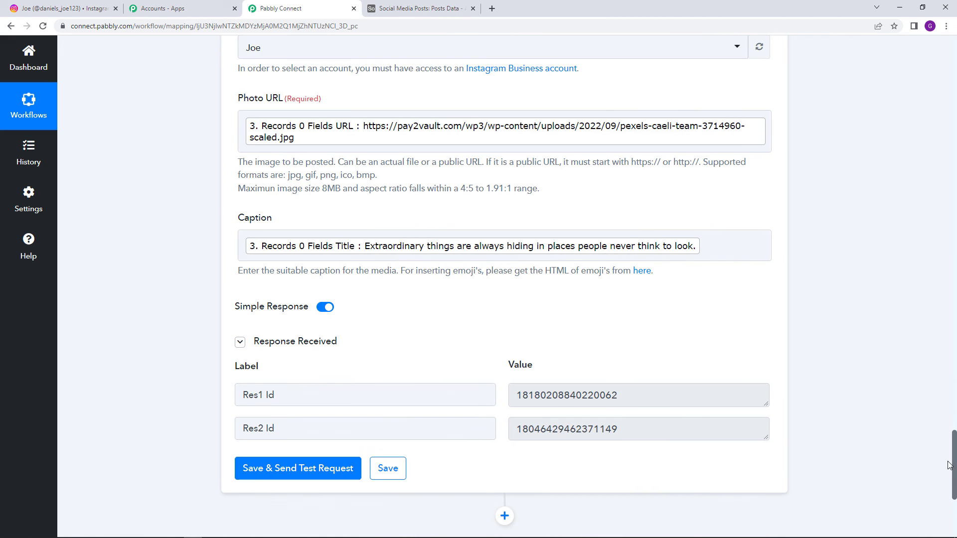
- Review the whole workflow from the daily schedule through the counter and Airtable search to the Instagram Publish Photo action
left_click_drag(954, 467, 954, 63)
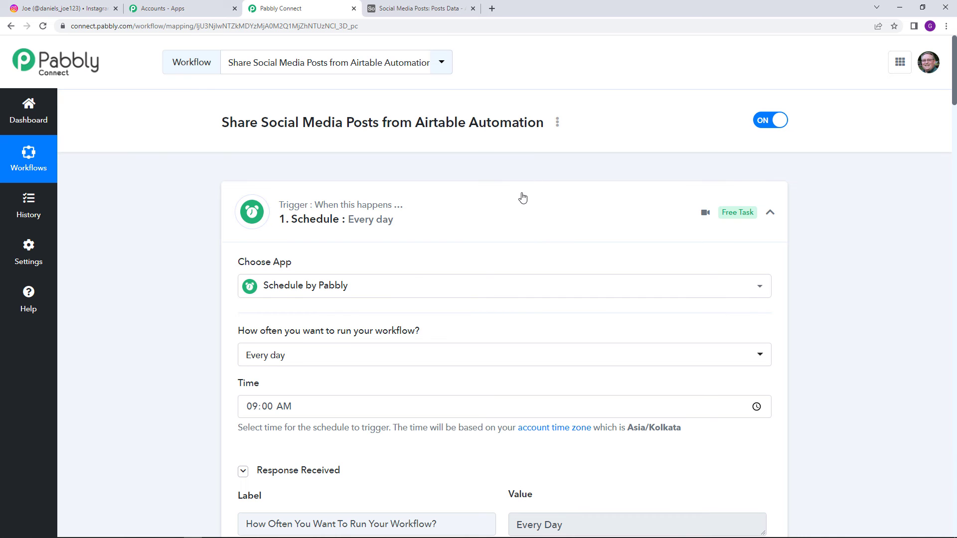
scroll(480, 197, "down", 1)
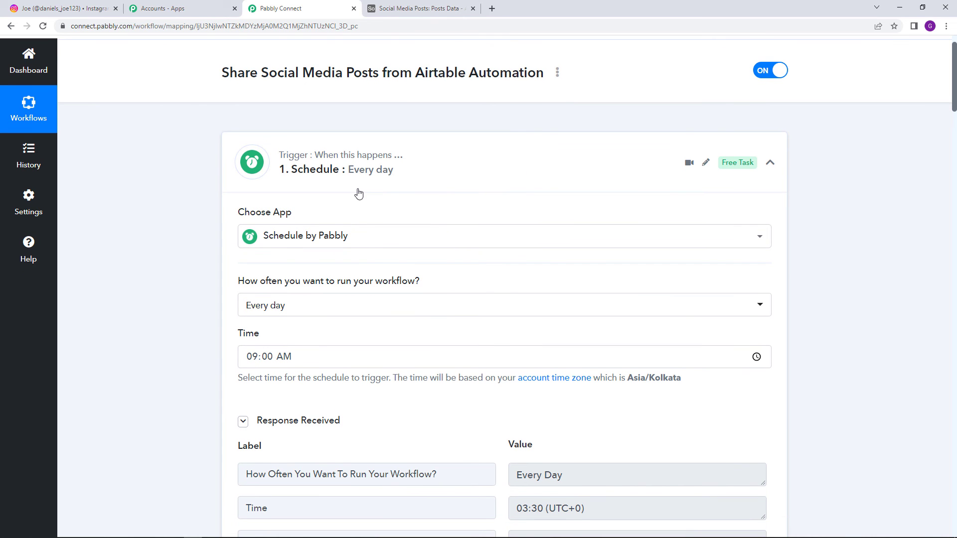
scroll(358, 193, "down", 1)
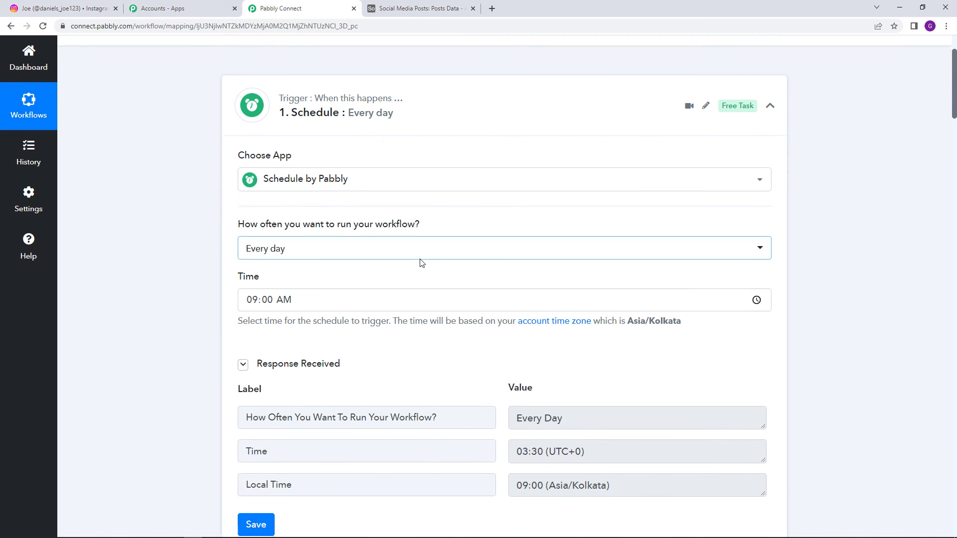
scroll(420, 263, "down", 10)
scroll(444, 211, "down", 4)
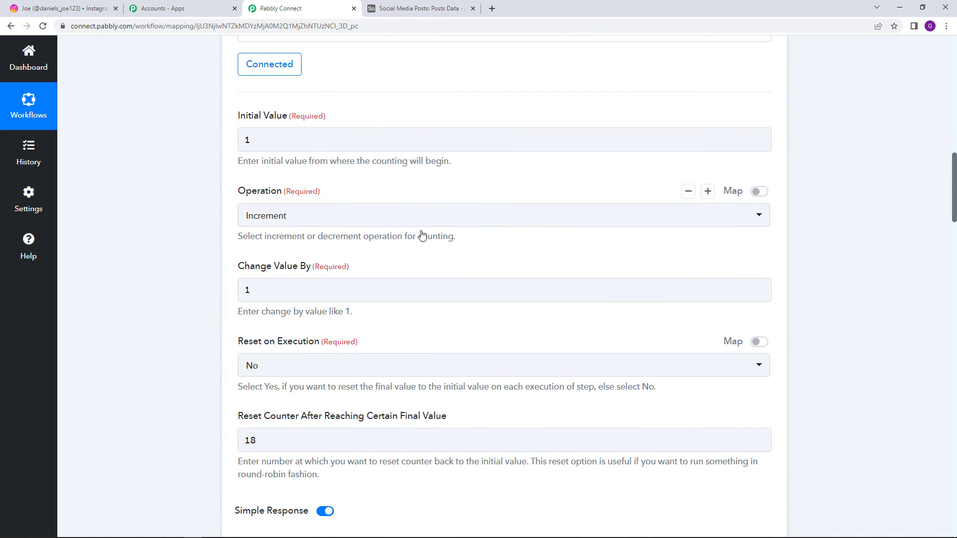
scroll(421, 235, "down", 5)
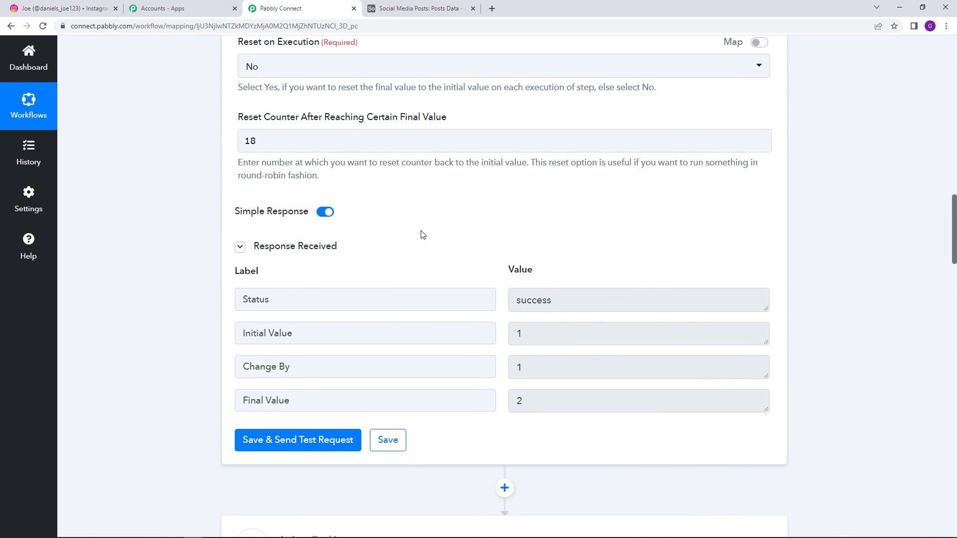
scroll(504, 347, "down", 1)
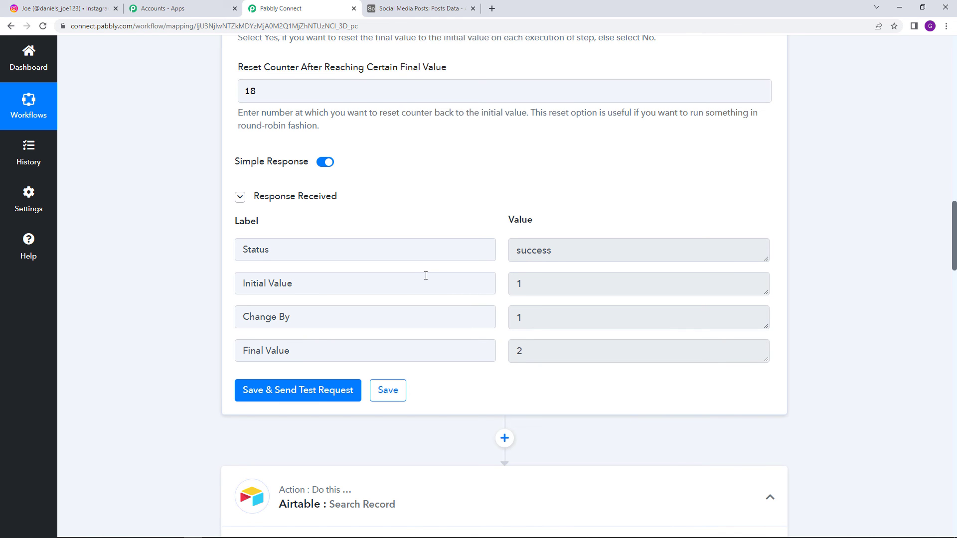
scroll(426, 274, "down", 7)
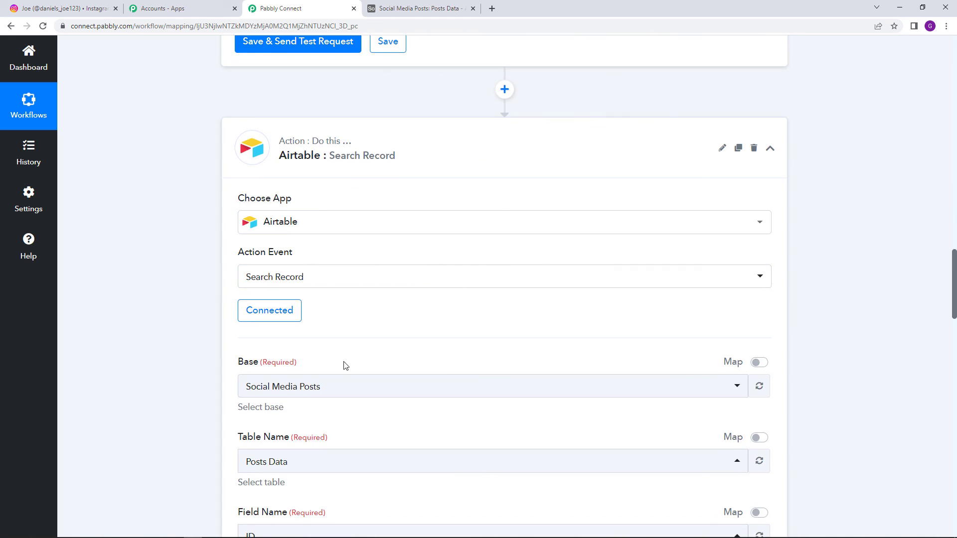
scroll(372, 420, "down", 2)
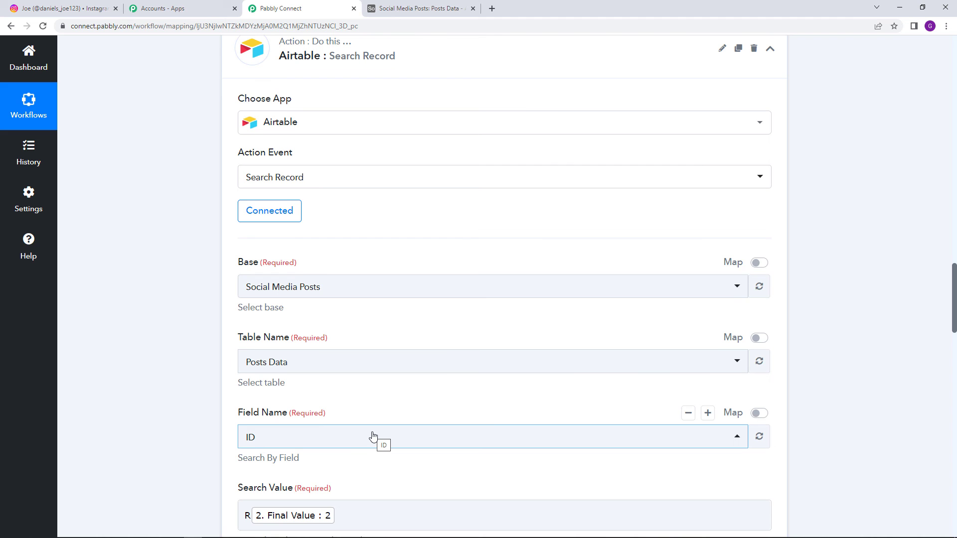
scroll(372, 436, "down", 9)
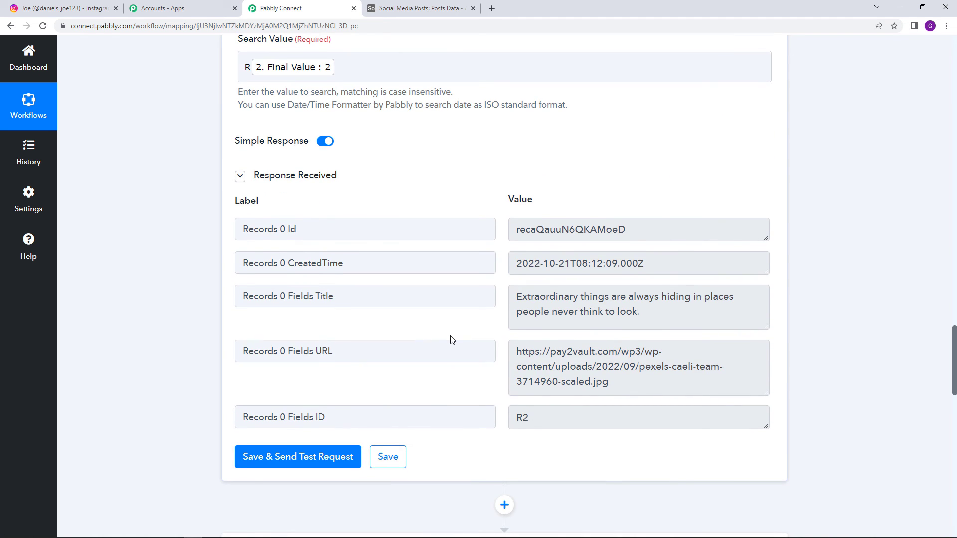
scroll(452, 340, "down", 9)
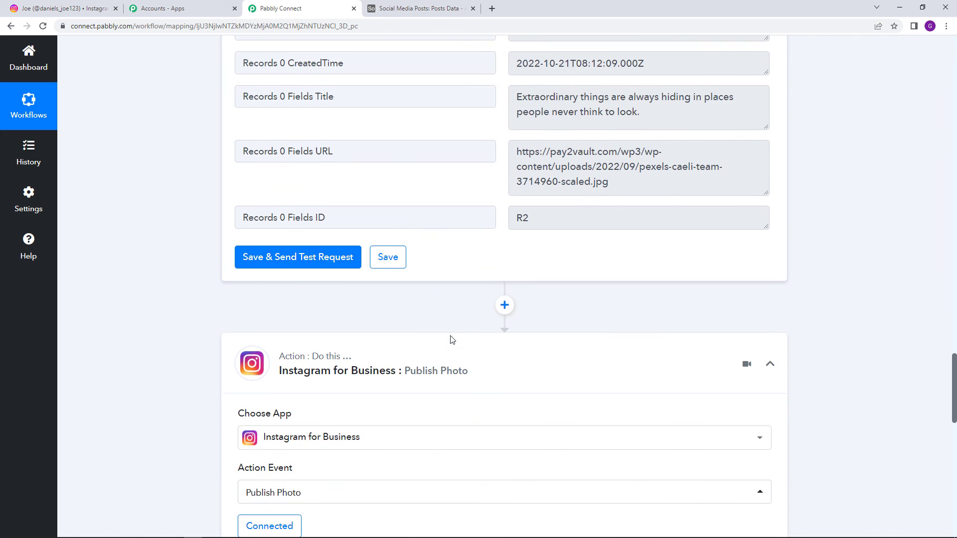
scroll(432, 338, "down", 6)
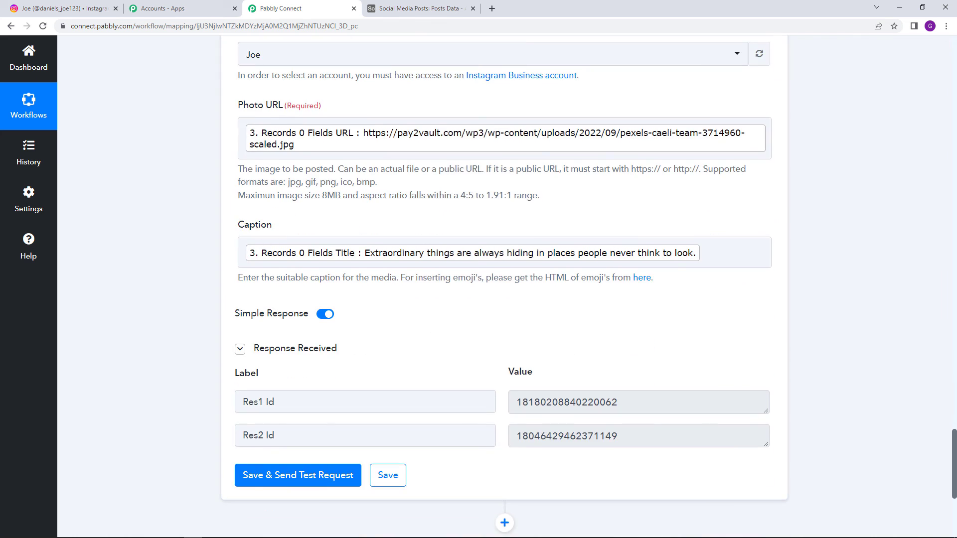
- Generate a share link for the Share Social Media Posts from Airtable Automation workflow and close the link dialog
scroll(764, 173, "up", 20)
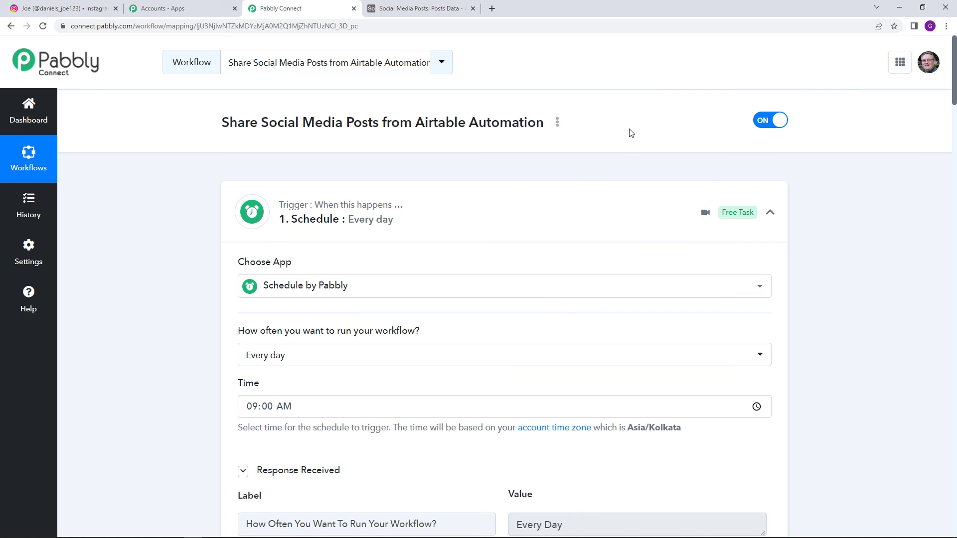
left_click(557, 124)
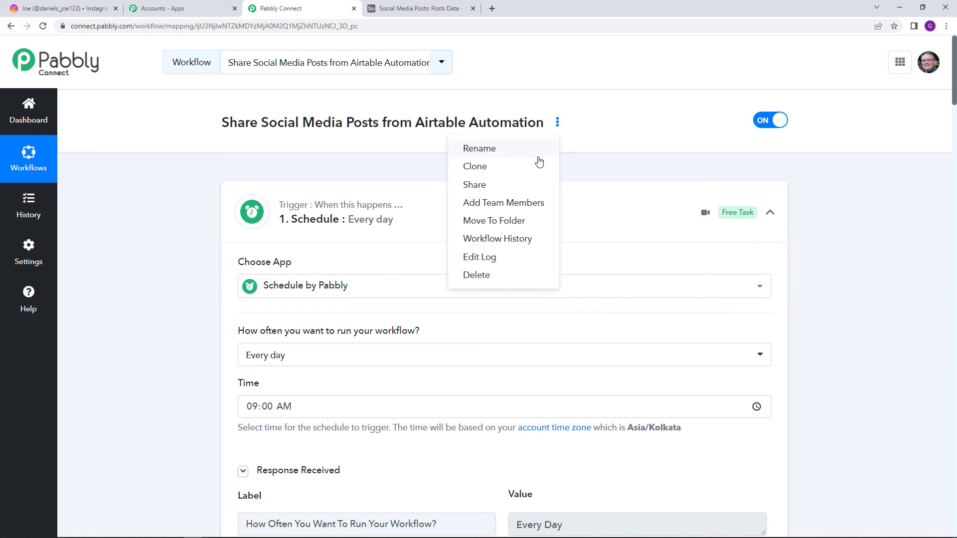
left_click(525, 185)
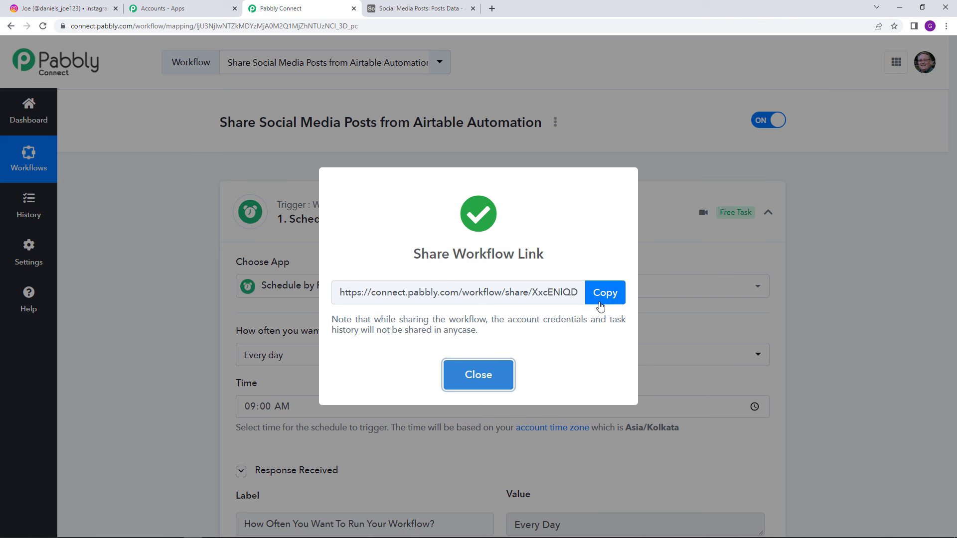
left_click(478, 375)
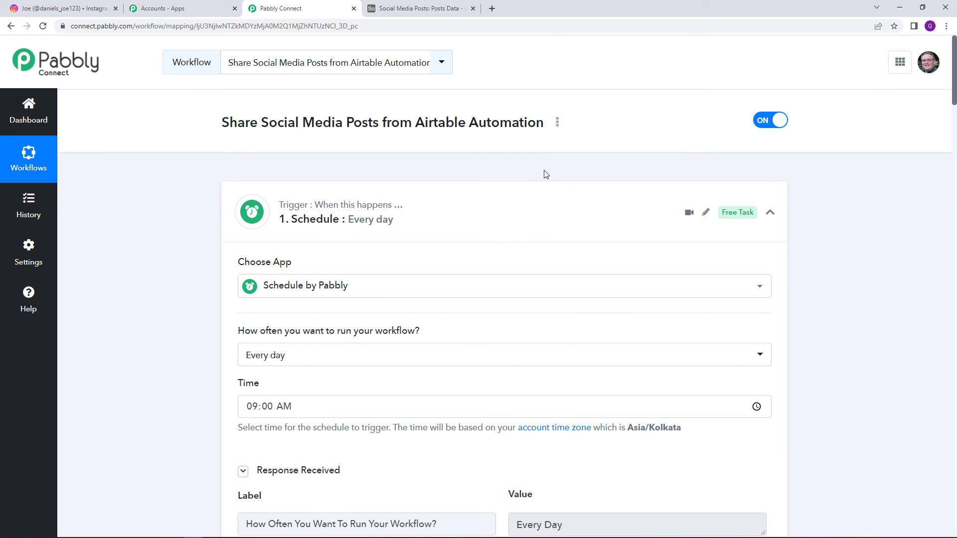
- Open the list of options for the workflow Share Social Media Posts from Airtable Automation
left_click(558, 122)
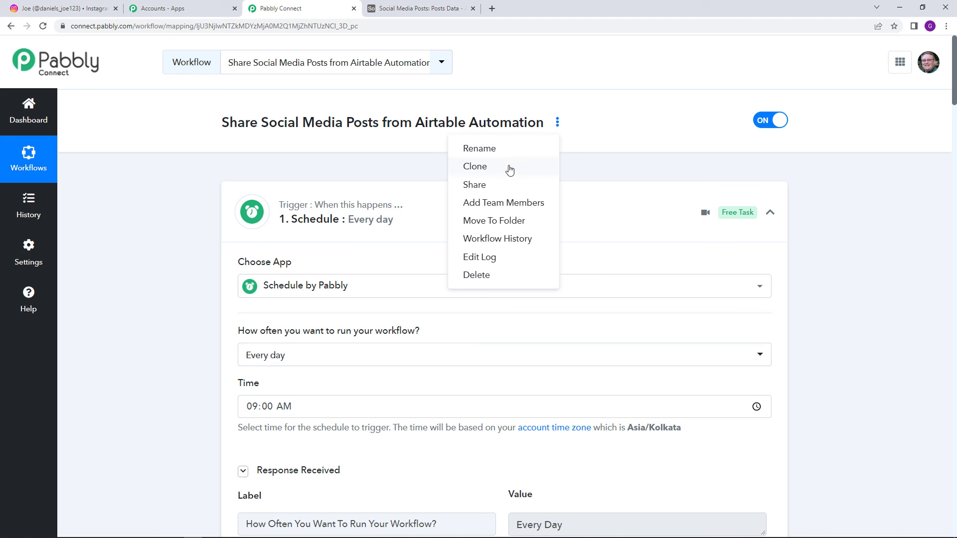